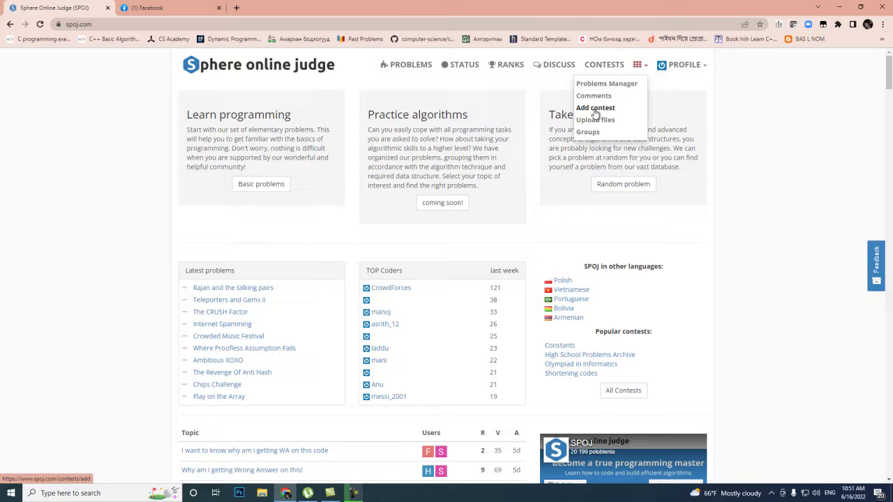
Open the problems manager, start adding a new problem and look over the form's fields and language list.
left_click(612, 85)
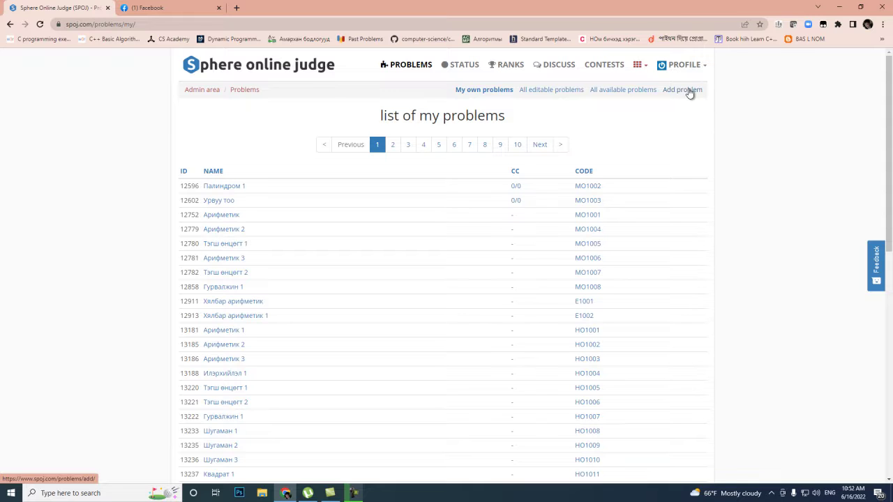
scroll(684, 112, "down", 10)
scroll(672, 136, "up", 5)
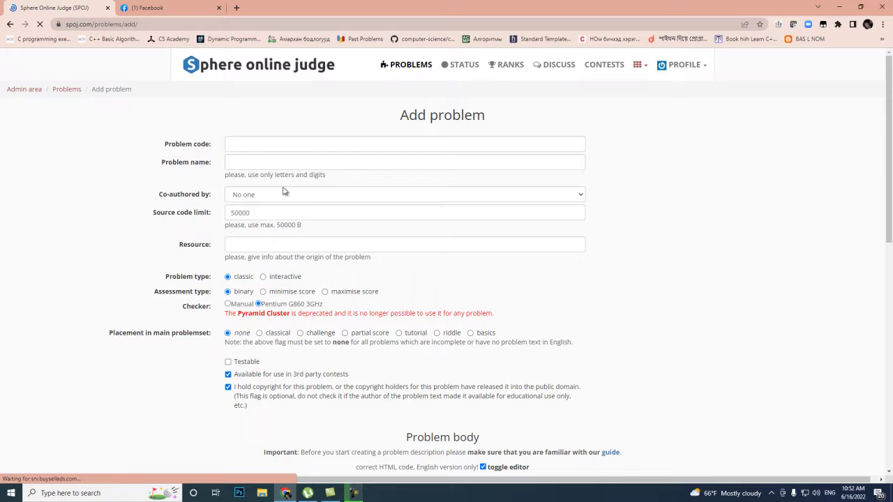
scroll(292, 241, "down", 5)
scroll(293, 241, "down", 3)
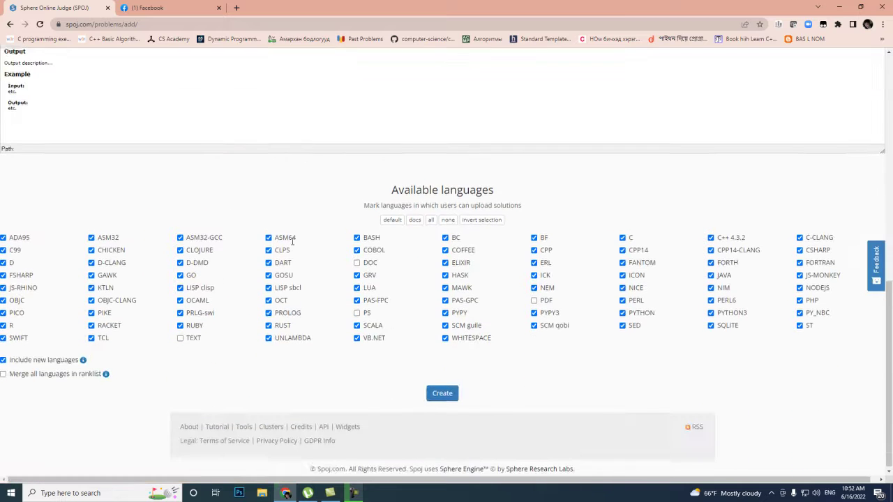
scroll(293, 245, "up", 8)
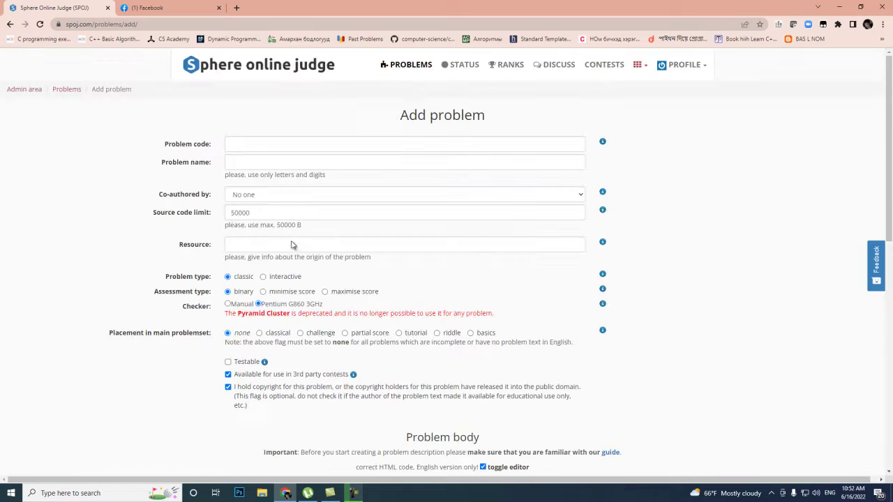
Enter CODER001 as the new problem's code.
left_click(247, 147)
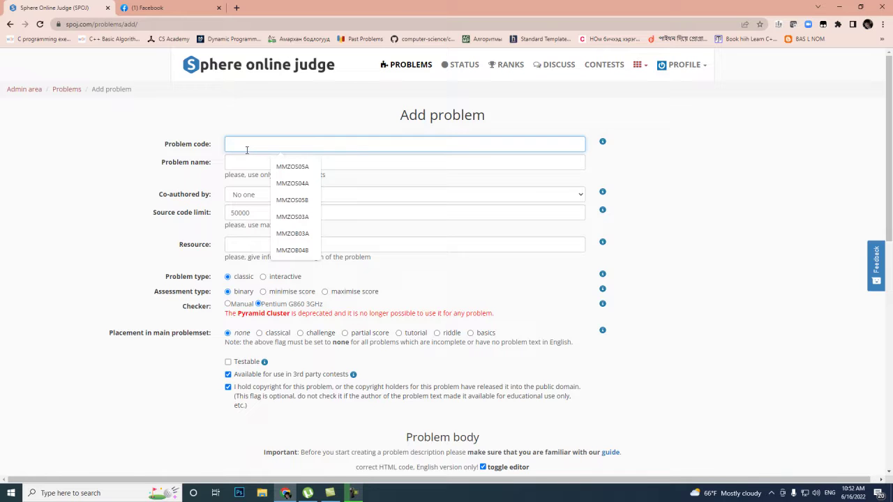
type("CO")
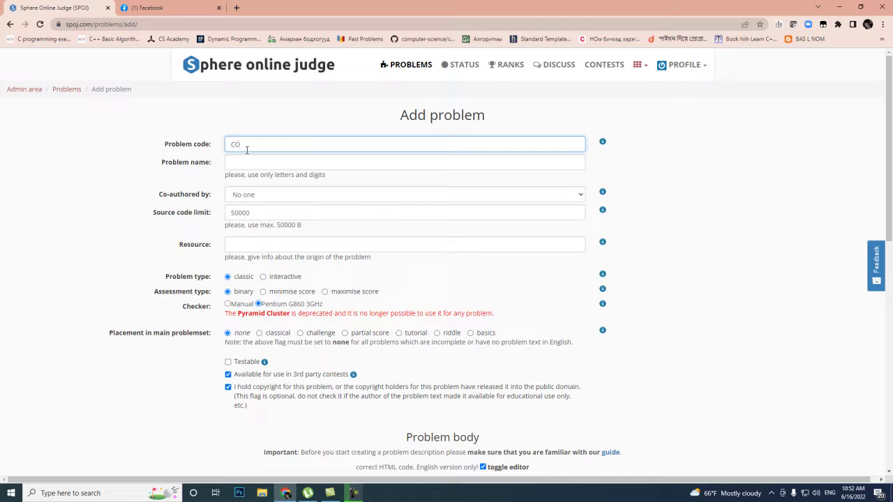
type("DER001")
Name the new problem "Үржвэр" using the Mongolian keyboard layout.
left_click(253, 165)
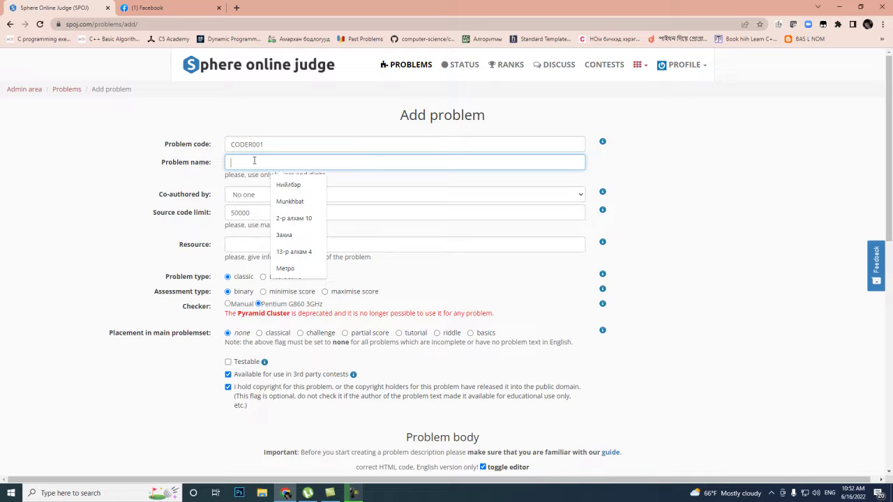
key("alt+shift")
type("Хоёр")
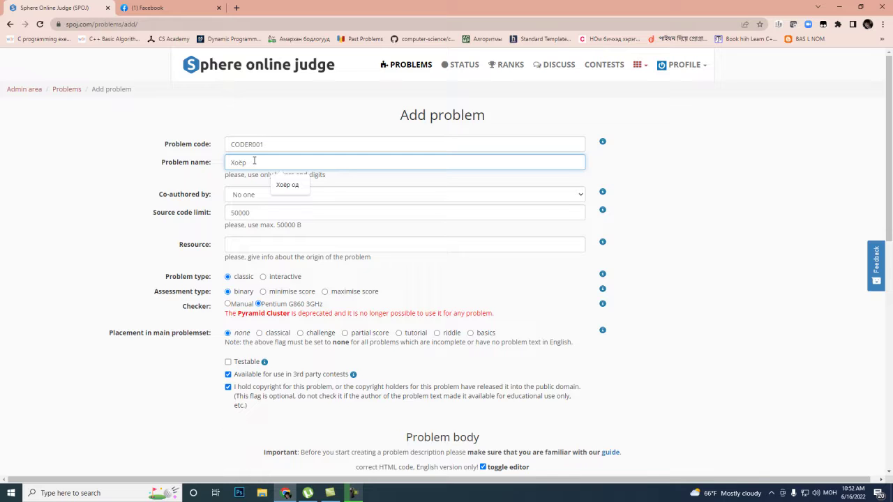
type("тооны үржвэр")
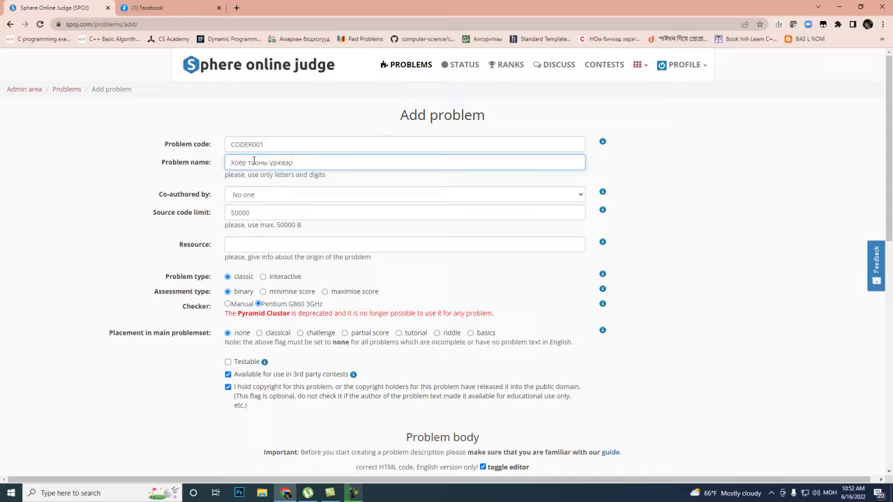
left_click_drag(298, 166, 212, 190)
type("Үржвэр")
Mark the new problem as testable.
scroll(260, 241, "down", 1)
double_click(268, 117)
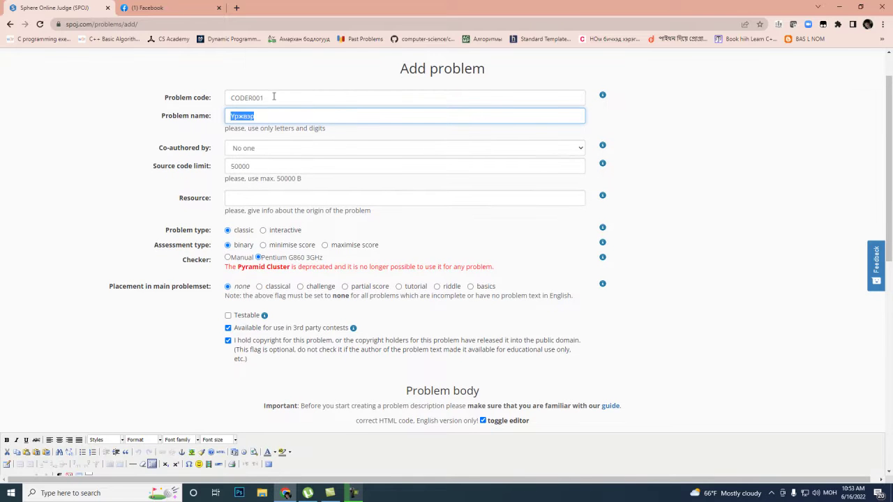
double_click(273, 95)
scroll(272, 281, "down", 1)
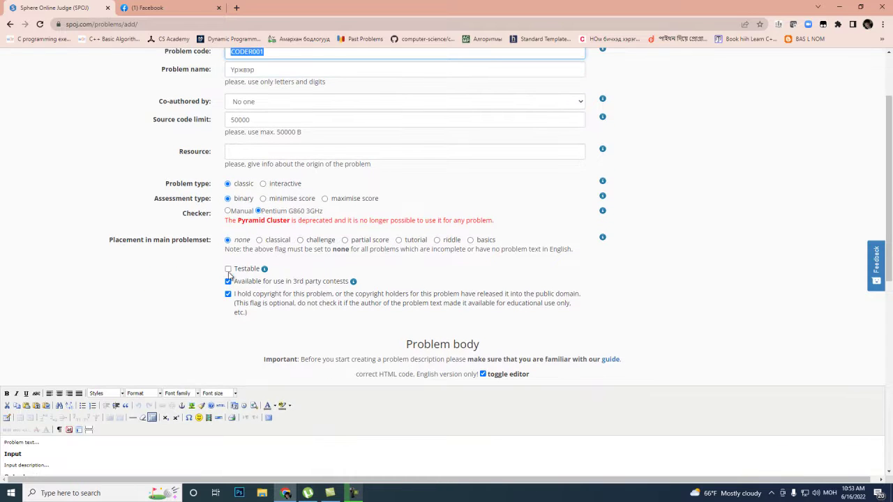
left_click(229, 270)
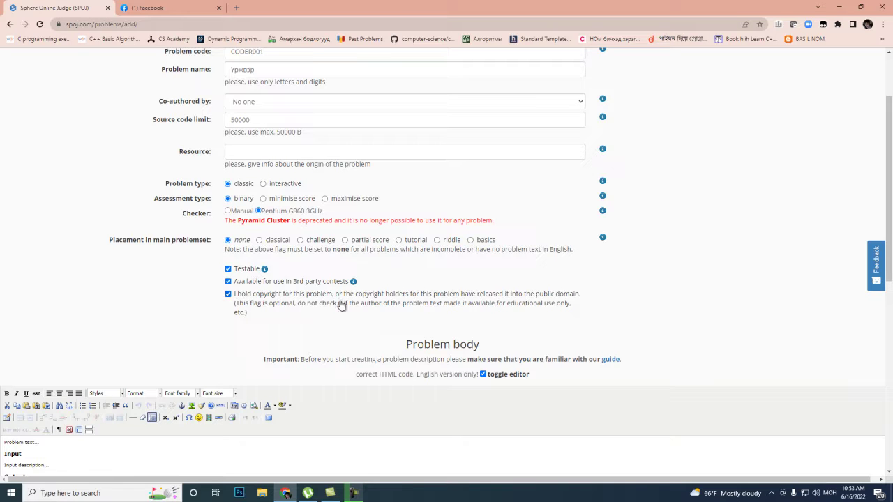
scroll(286, 291, "up", 1)
scroll(286, 292, "up", 2)
double_click(244, 144)
key("Tab")
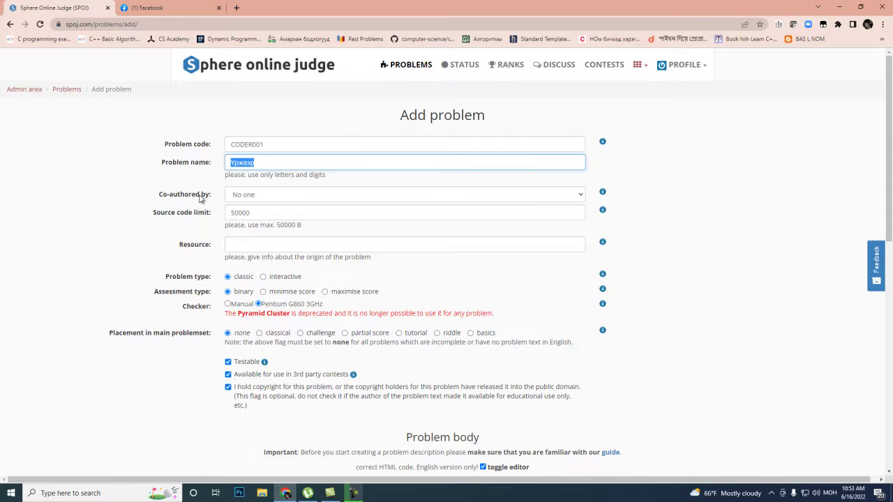
Replace the placeholder problem text in the problem body with "Өгсөн гурван бүхэл тооны үржвэрийг ол.".
scroll(230, 359, "down", 2)
scroll(219, 299, "down", 4)
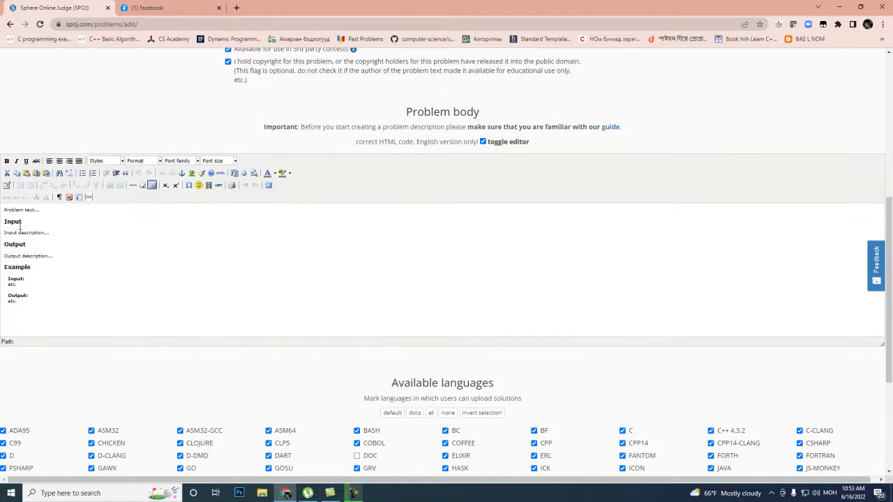
left_click_drag(23, 222, 3, 215)
triple_click(2, 210)
type("Өгсөн гурван б")
type("үхэл тооны үржвэрийг ол")
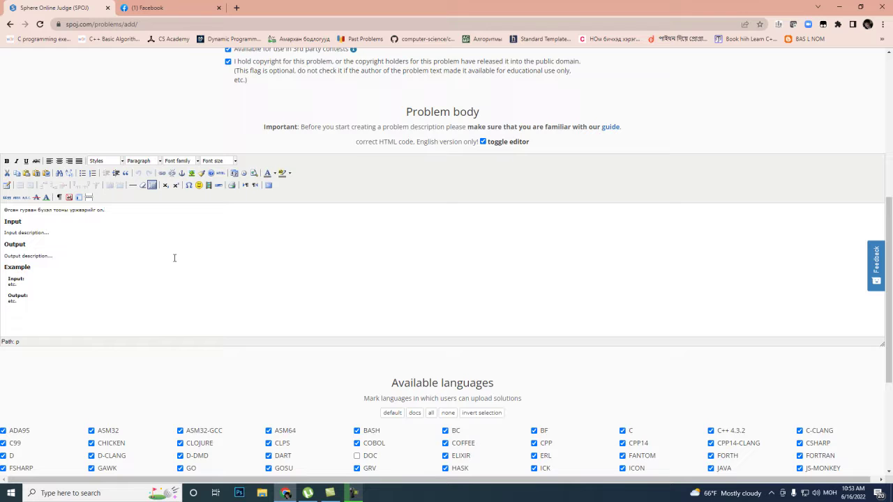
Replace the input description with "Гурван бүхэл тоо зайгаар тусгаарлагдан өгөгдөнө." and the output description with "Үржвэрийг гарга.".
left_click_drag(55, 234, 3, 233)
left_click(31, 232)
type("Гг")
type("сөн")
type("Гурван бүхэл т")
type("оо зайгаар тус")
type("гаарлагдан өгөгдөнө. (d")
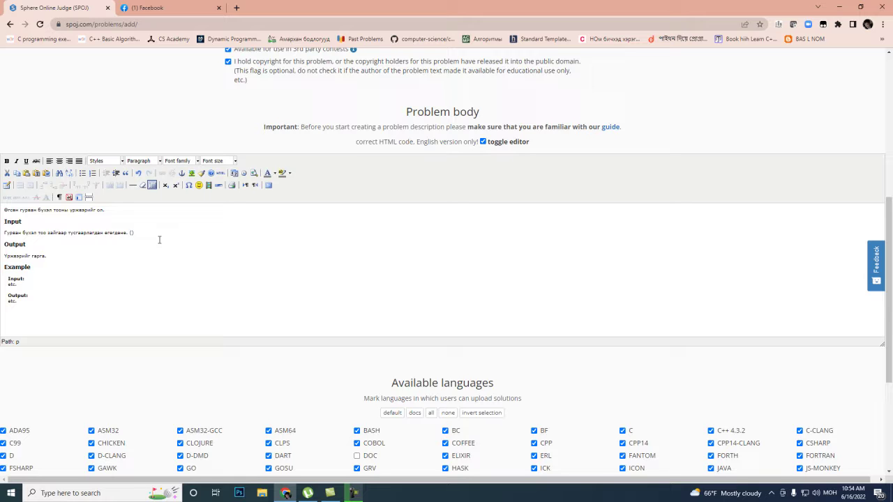
Add the note "(int төрөлтэй байна, 2^32-ээс бага тоо байна.)" at the end of the input description.
key("alt+shift")
type("int")
key("alt+shift")
type("төрөлтэй байна")
type(". 2^32-оос ба")
type("га то")
type(",")
type(",")
Fill in the example with the input "2 -4 1" and the output "-8".
double_click(14, 284)
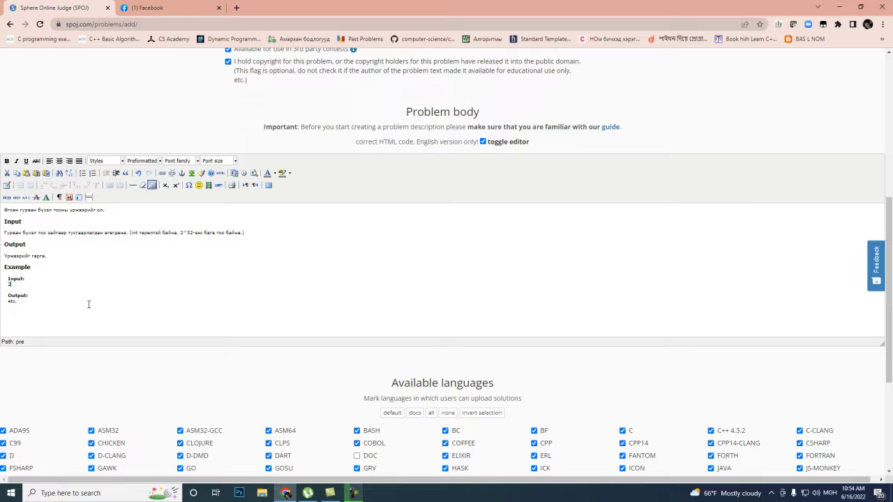
type("2 -4 1")
double_click(17, 301)
type("-8")
Create the problem with the default set of available languages.
scroll(144, 290, "down", 3)
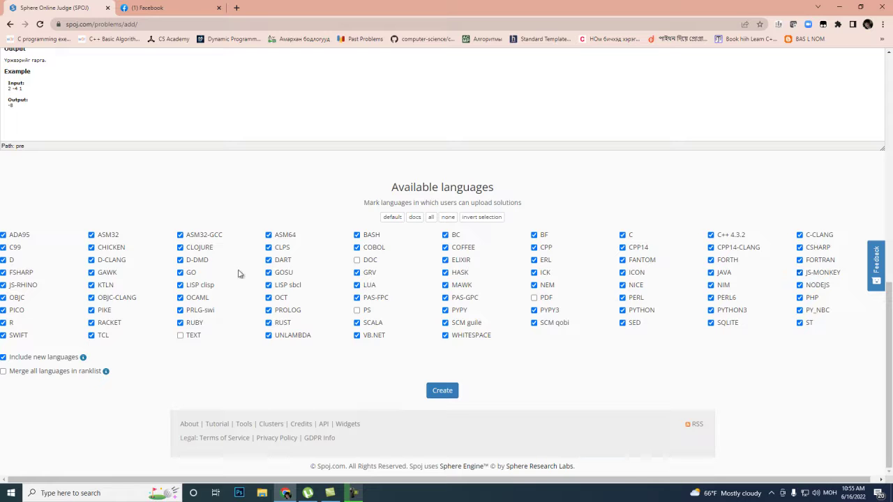
left_click(433, 389)
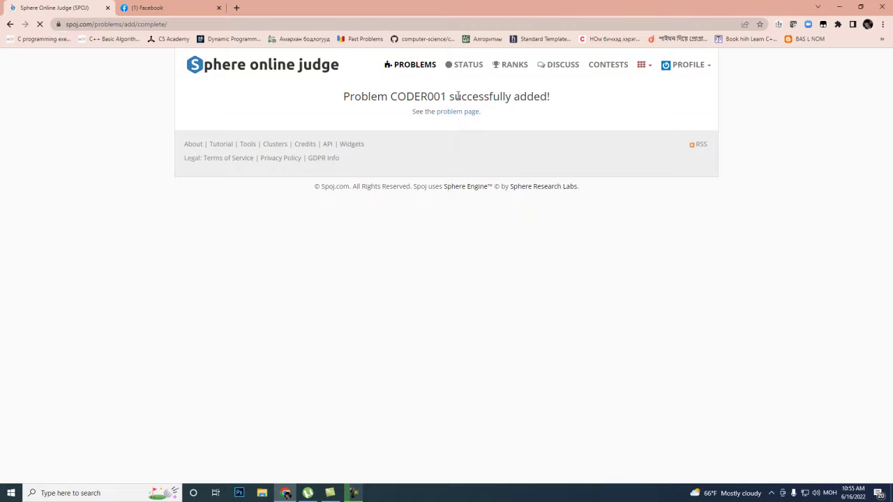
left_click_drag(453, 97, 534, 96)
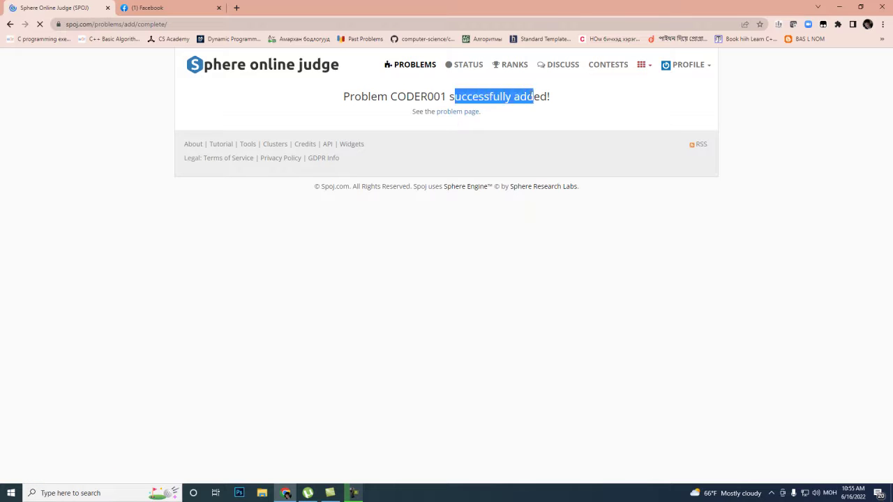
Open the new problem's page and review its statement, input, output and example sections.
left_click(455, 114)
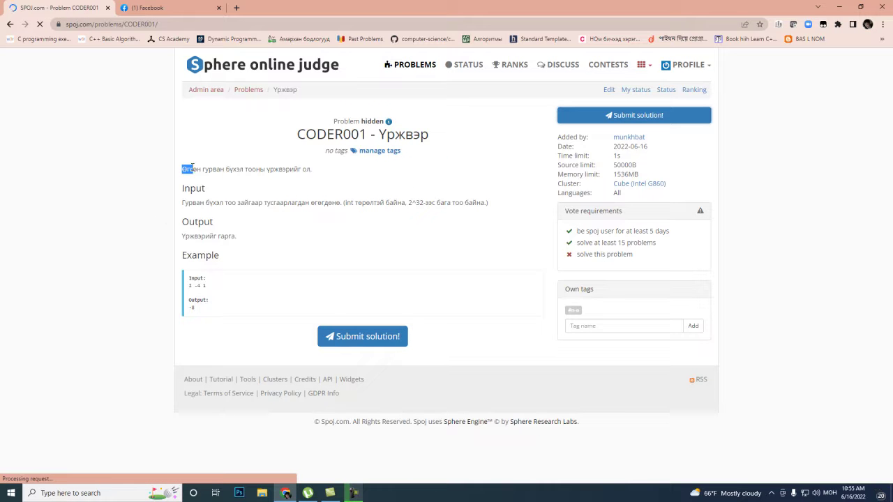
left_click_drag(183, 169, 300, 192)
double_click(219, 195)
left_click_drag(221, 223, 184, 226)
left_click_drag(225, 259, 195, 278)
left_click(200, 278)
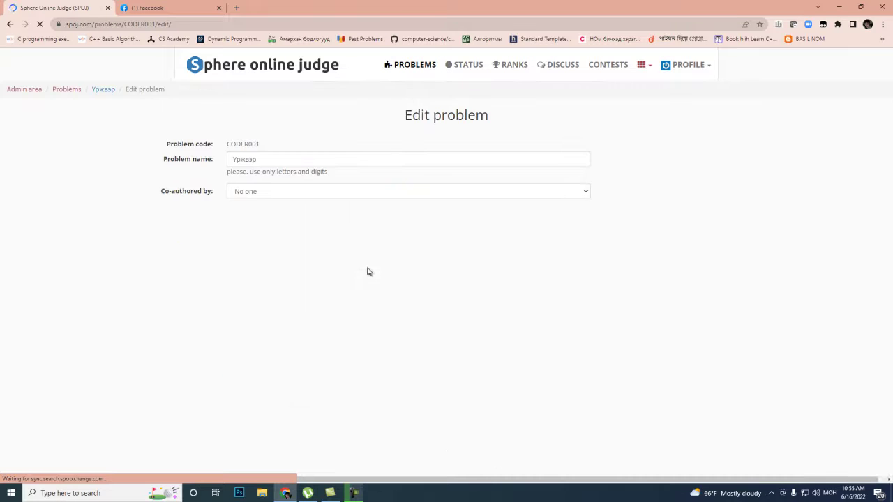
Look through the problem's edit page, from the problem body down to the test data and test case sections.
scroll(385, 230, "down", 15)
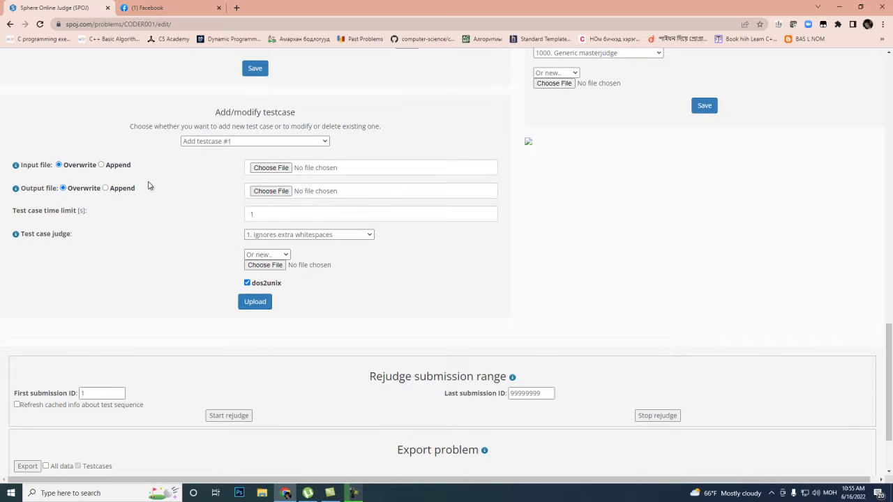
scroll(234, 182, "up", 3)
scroll(234, 182, "up", 9)
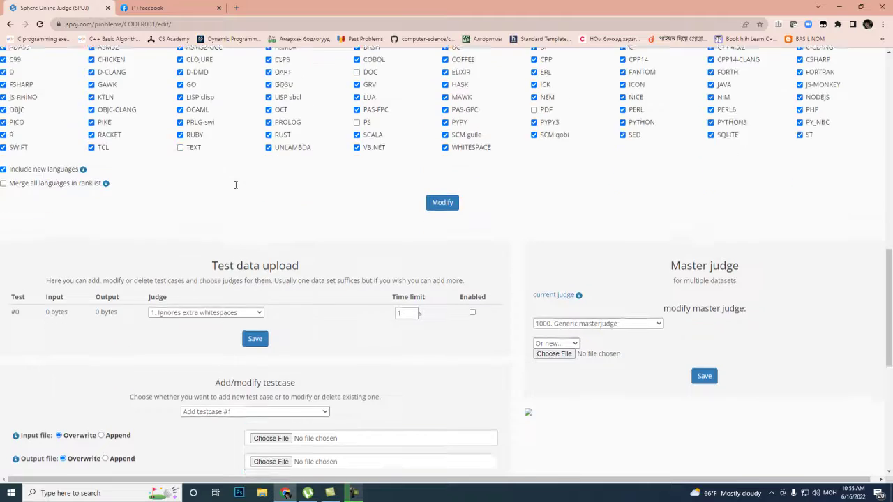
scroll(235, 189, "down", 2)
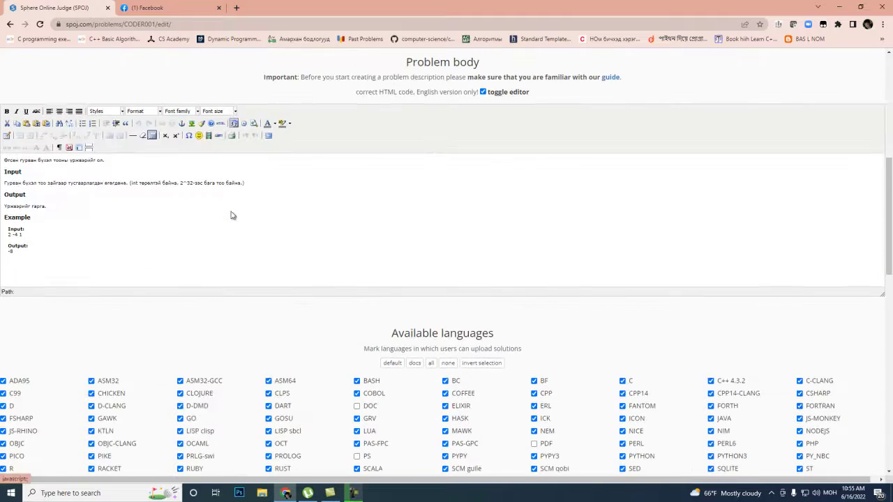
scroll(78, 256, "down", 4)
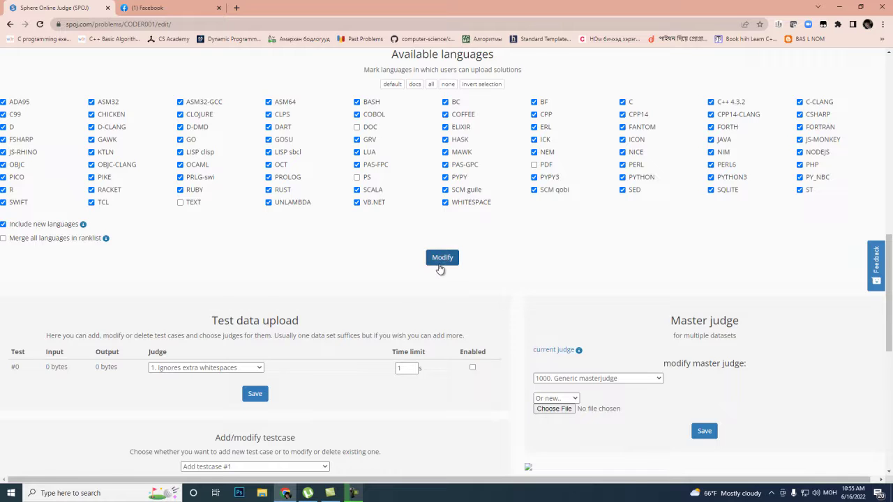
scroll(443, 269, "down", 2)
Switch to a new Notepad document and enter the test input "2 -4 1".
left_click(136, 494)
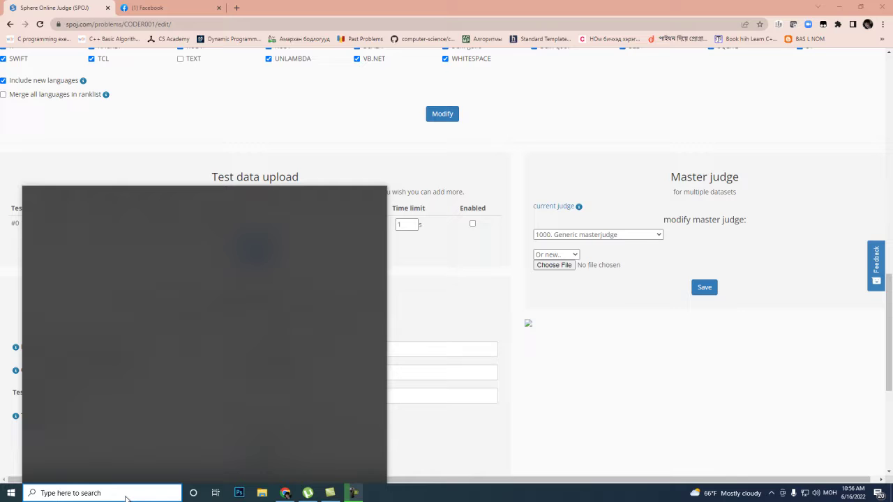
type("иуэу")
key("BackSpace")
key("BackSpace")
key("BackSpace")
key("BackSpace")
key("alt+shift")
type("notepad")
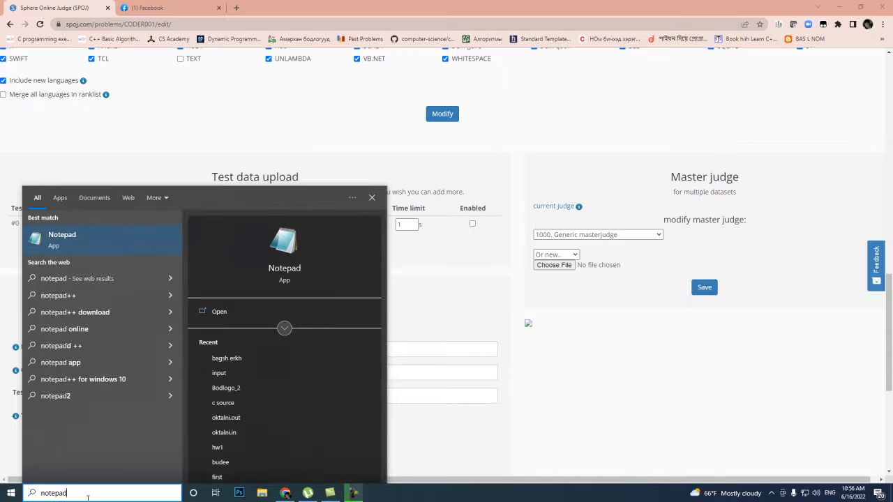
key("Return")
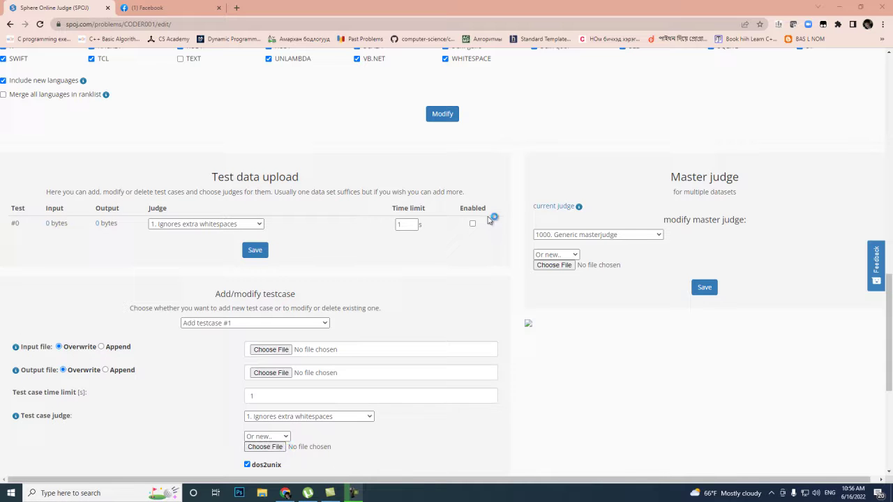
left_click_drag(461, 383, 449, 119)
type("2 -4 1")
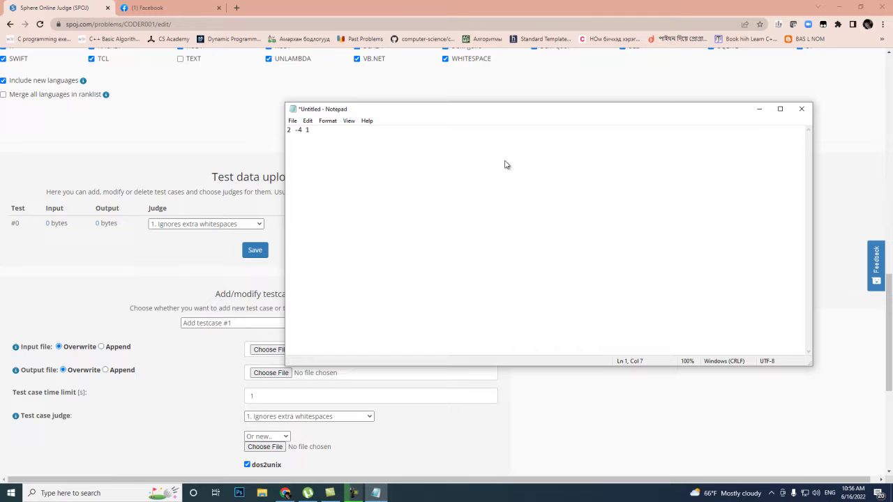
Start saving the test input to the Desktop and create a folder named CODER001 there for it.
key("ctrl+s")
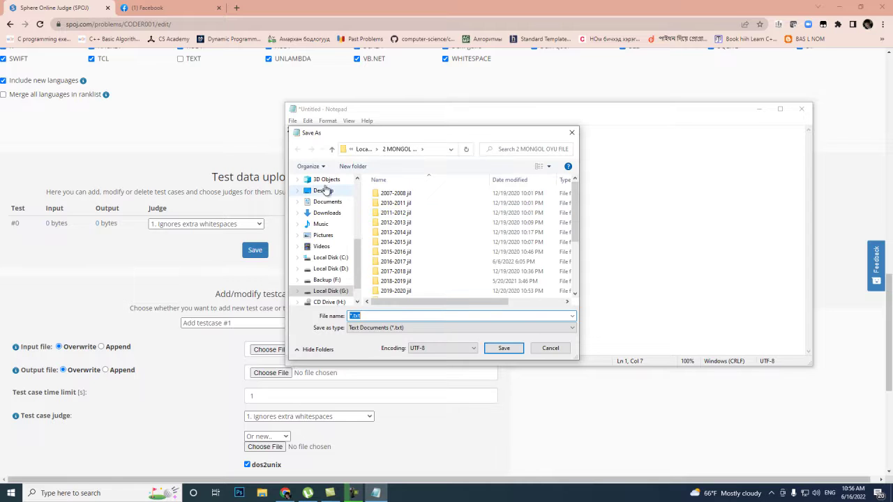
left_click(321, 190)
left_click(353, 167)
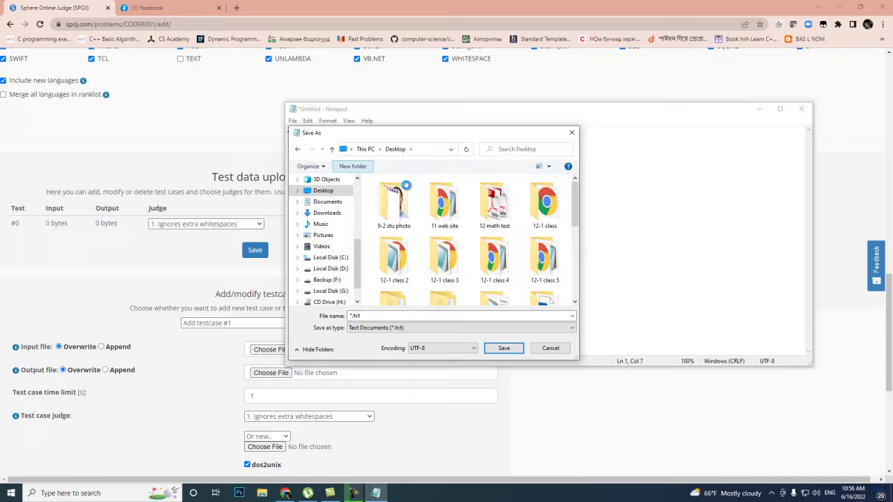
type("CODER001")
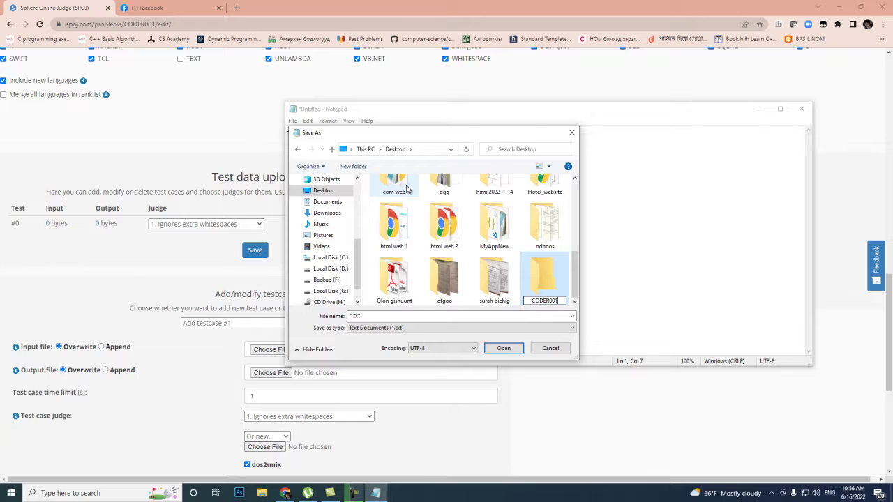
left_click(535, 286)
left_click(374, 317)
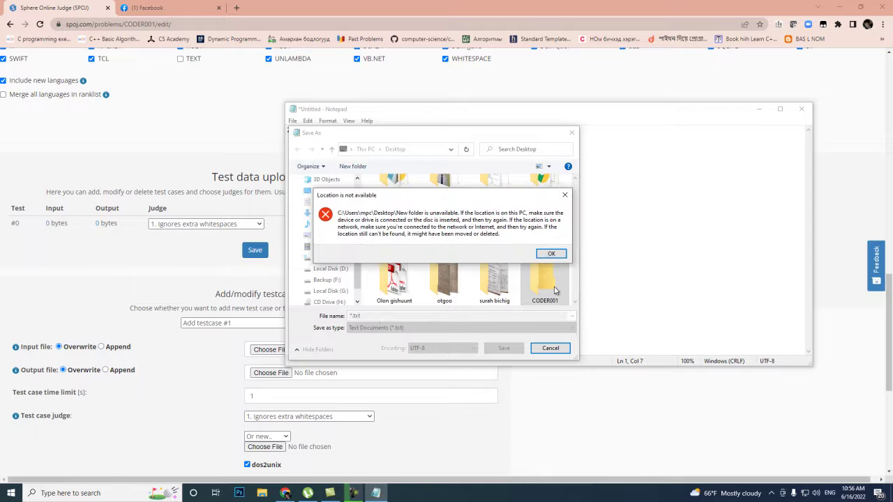
left_click(551, 254)
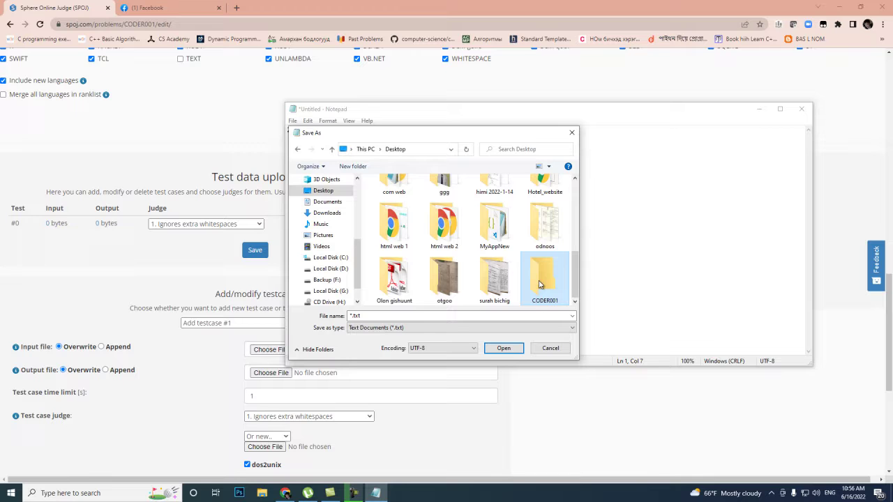
Save the test input in the new CODER001 folder as input1.
double_click(543, 276)
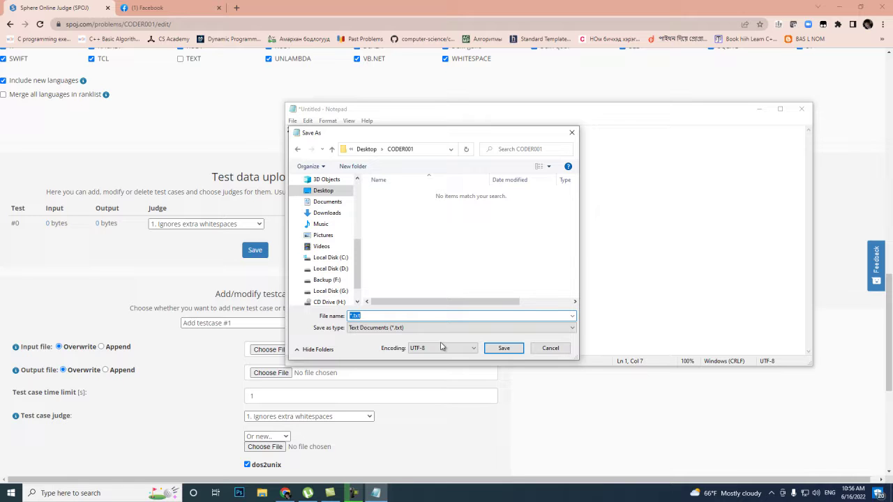
type("oro")
left_click(503, 348)
Replace the document's text with the expected output "8" and save it as output1 in the CODER001 folder.
left_click_drag(317, 148, 244, 131)
key("BackSpace")
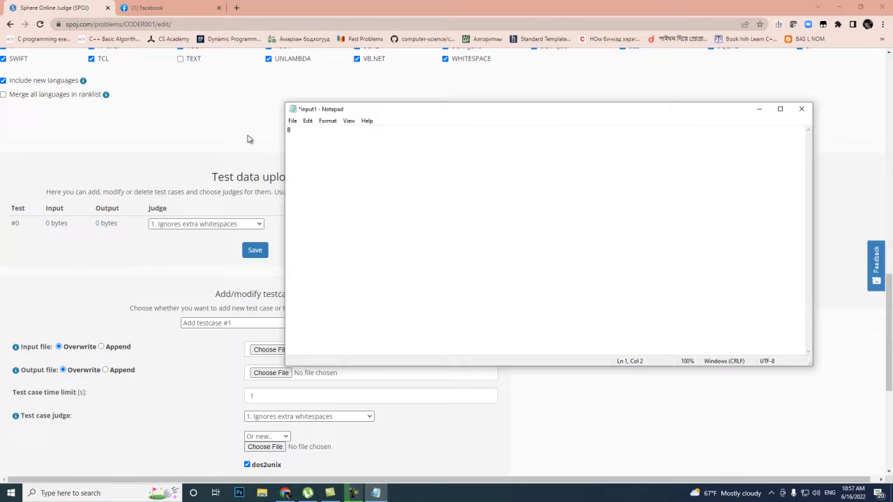
type("8")
left_click(293, 121)
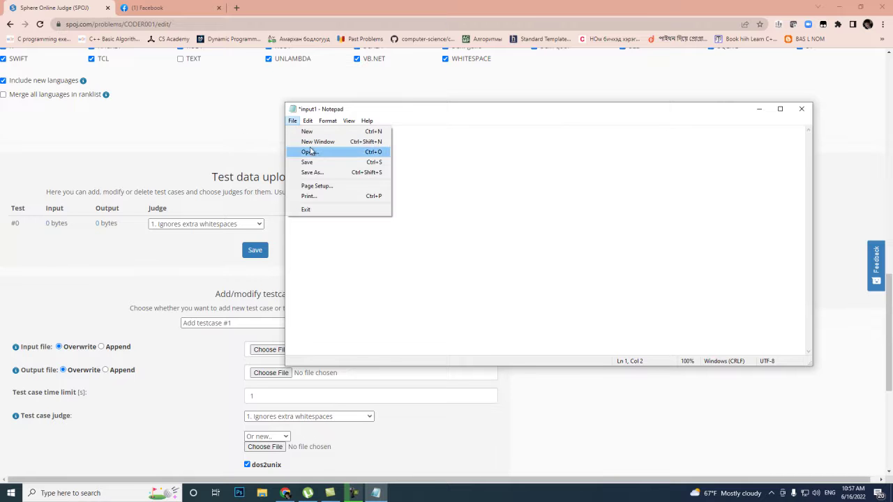
left_click(324, 173)
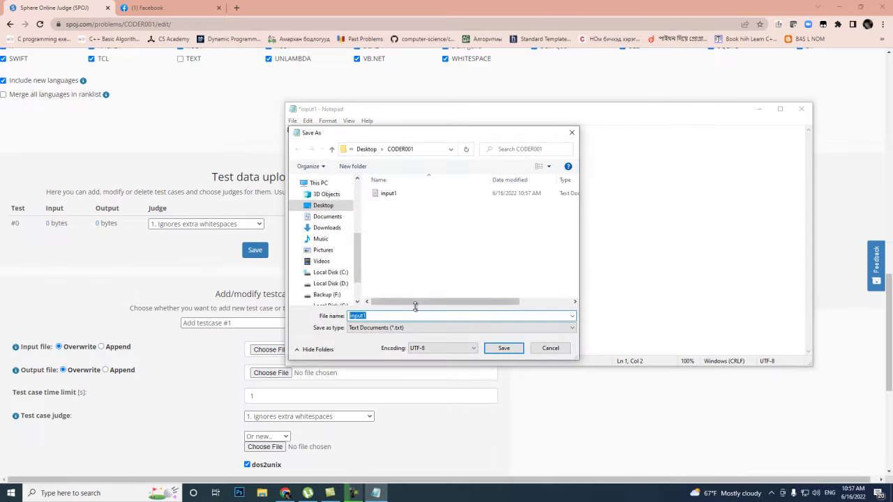
type("out")
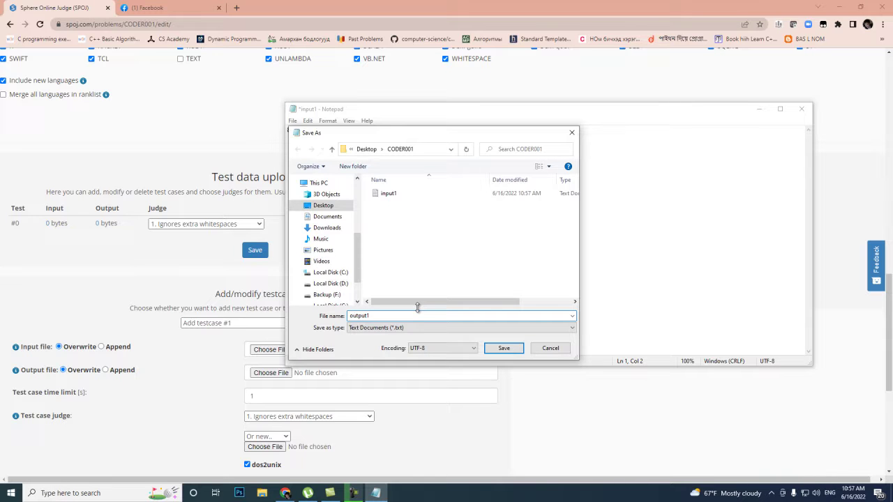
left_click(501, 351)
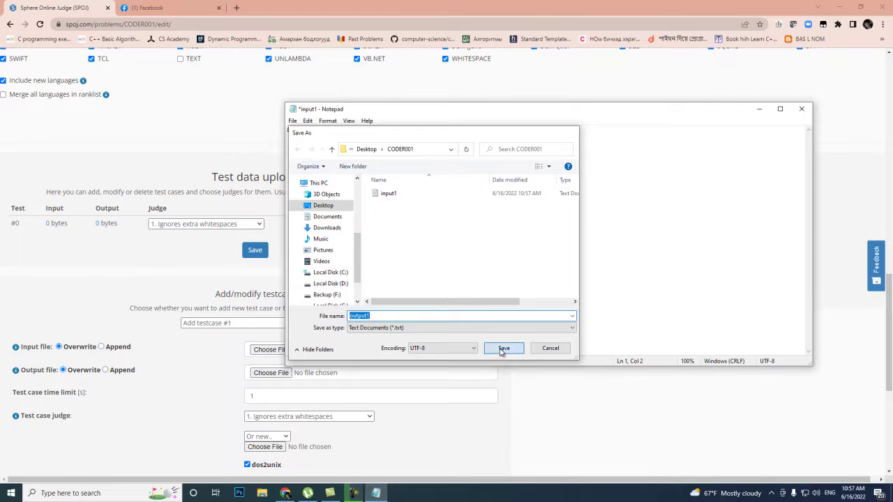
Replace the text with the second test input "-1 -1 -1" and save it as input2 in the CODER001 folder.
left_click_drag(332, 153, 258, 130)
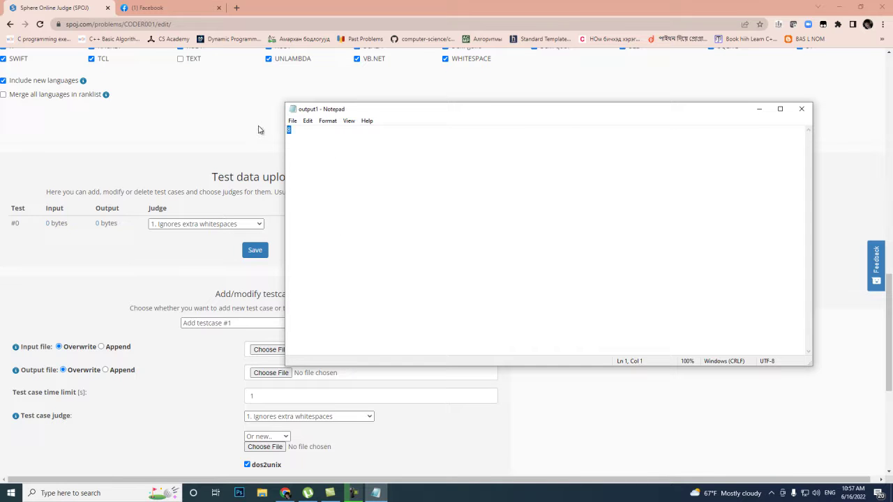
type("-1 -1 -1")
left_click(293, 121)
left_click(312, 171)
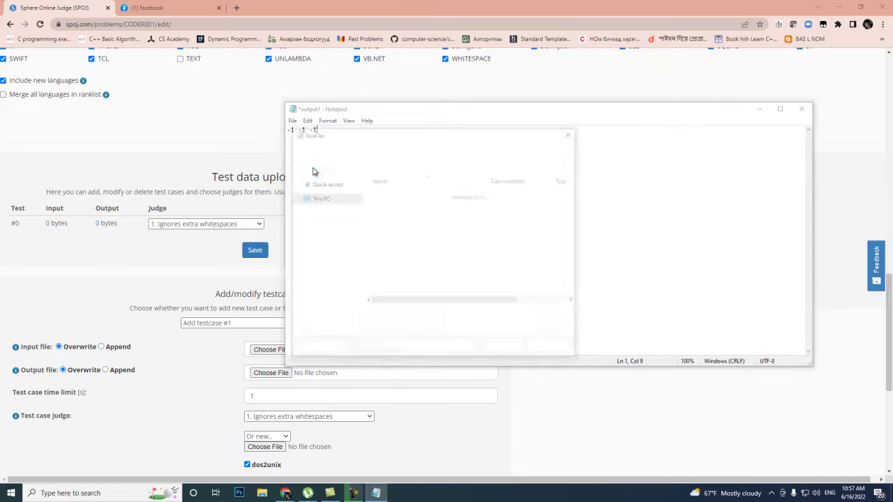
left_click(386, 195)
double_click(372, 316)
type("input2")
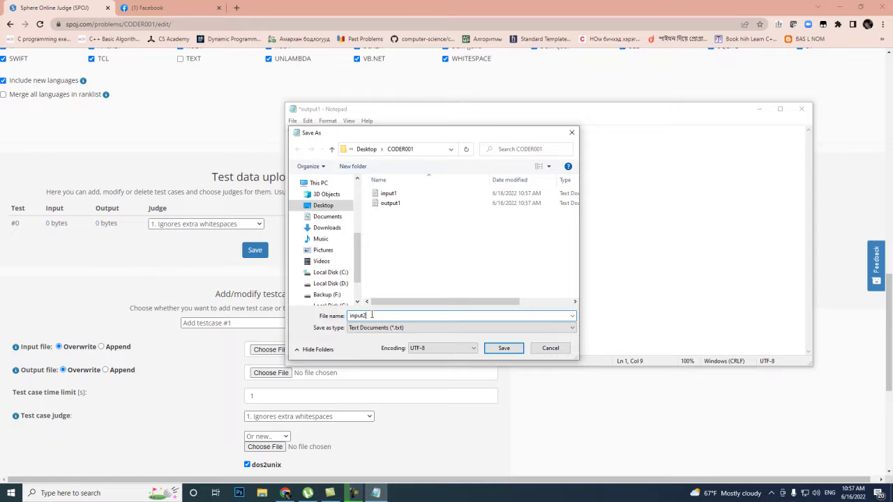
left_click(504, 348)
Replace the text with the expected output "-1", save it as output2 in the CODER001 folder and close Notepad.
key("ctrl+a")
type("-1")
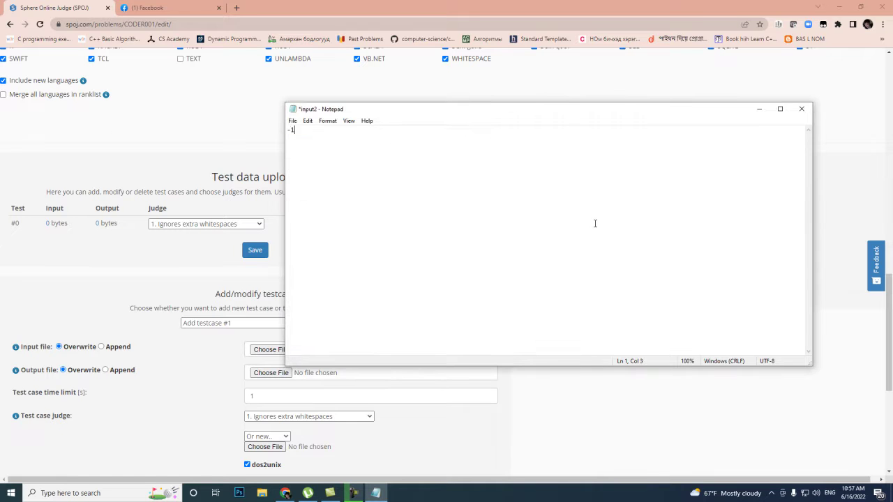
left_click(293, 121)
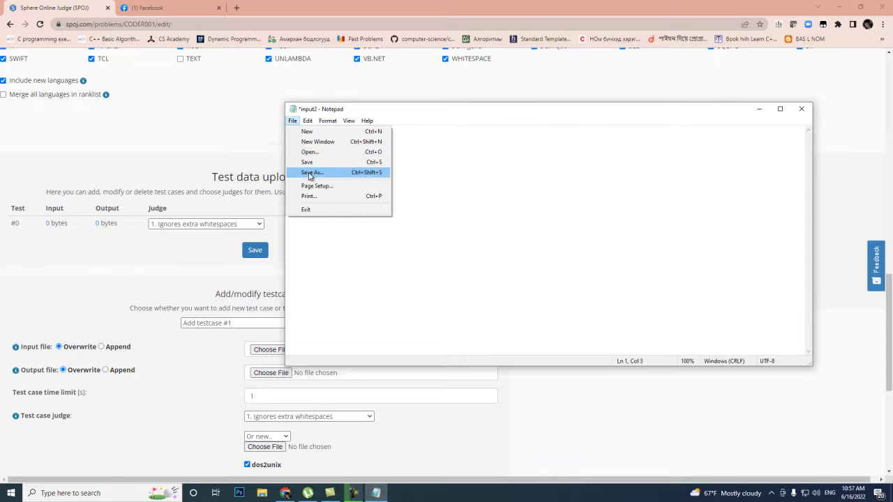
left_click(300, 172)
left_click(391, 203)
left_click(392, 214)
left_click(377, 316)
key("BackSpace")
type("2")
left_click(496, 350)
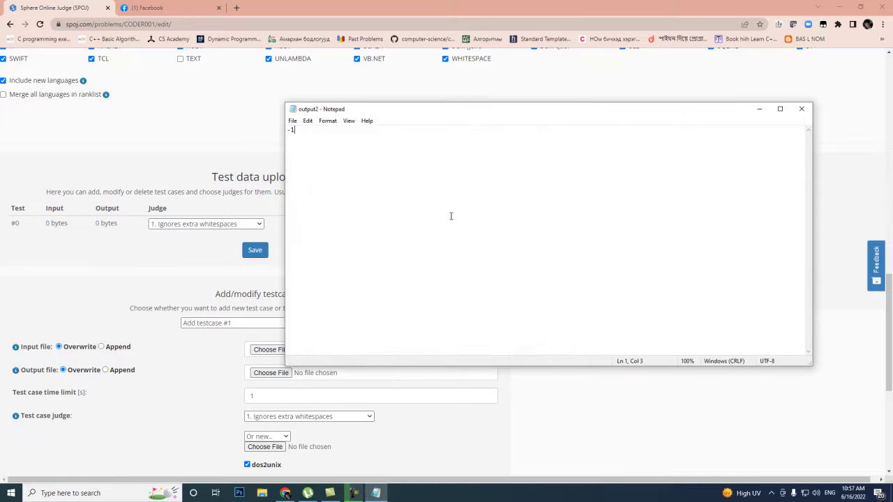
left_click(801, 109)
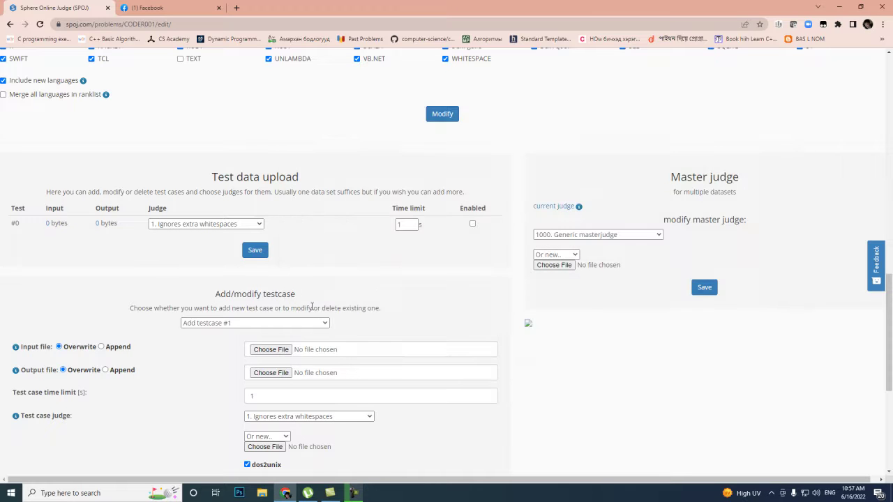
scroll(313, 305, "down", 2)
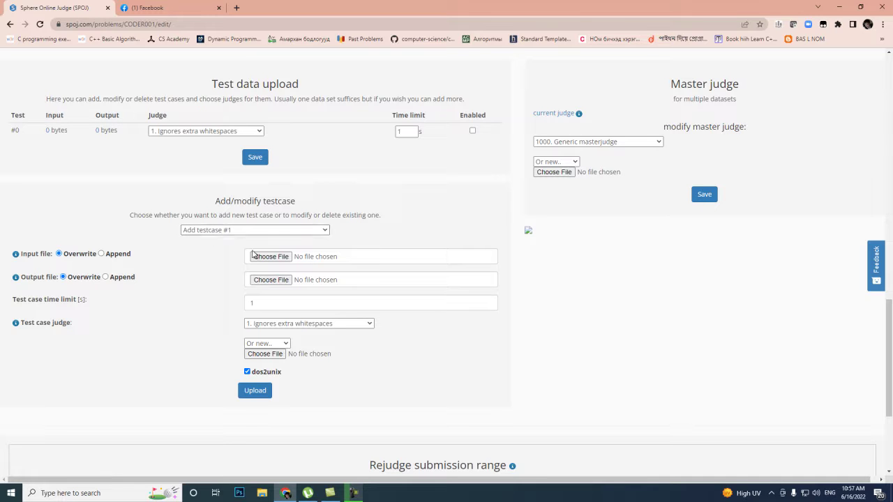
left_click(270, 232)
left_click(362, 199)
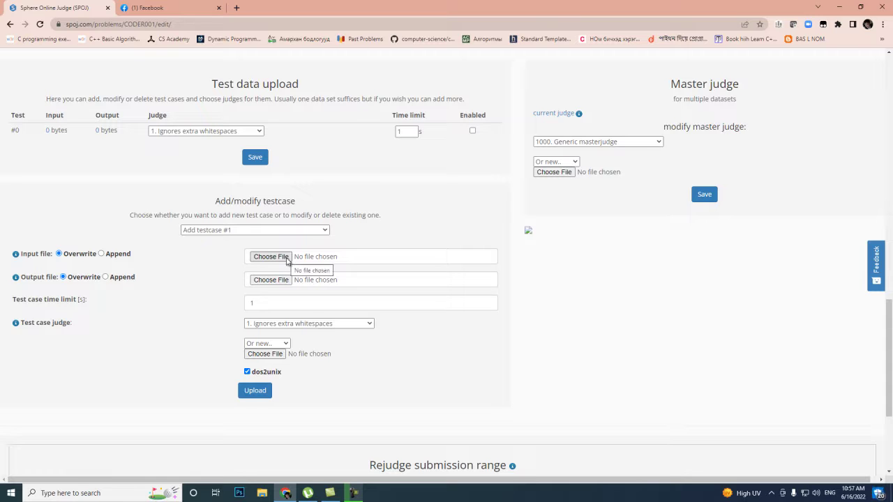
left_click(302, 280)
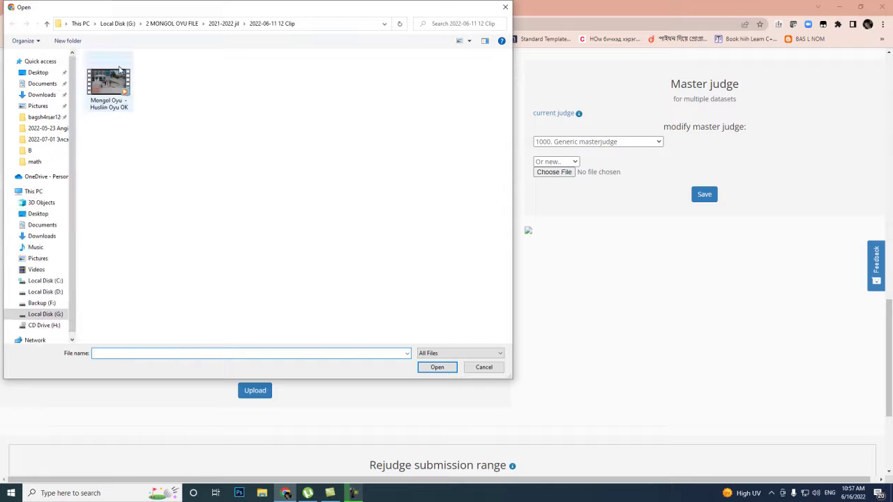
left_click(39, 73)
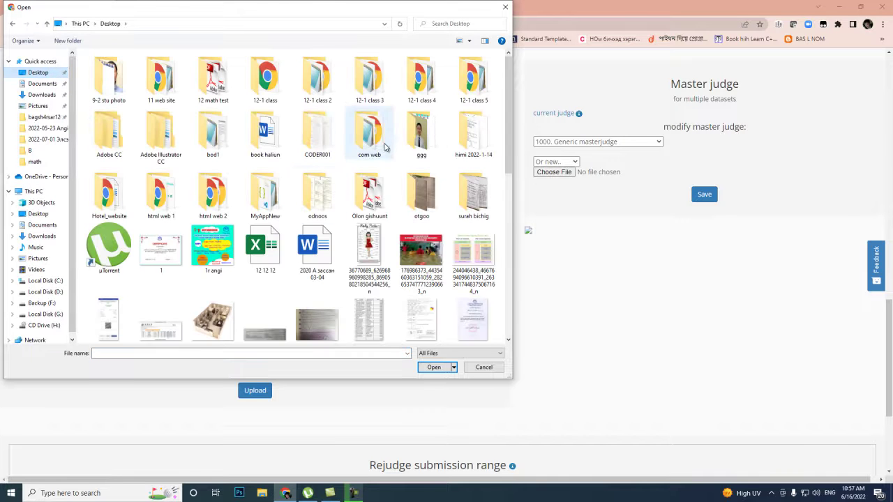
double_click(334, 146)
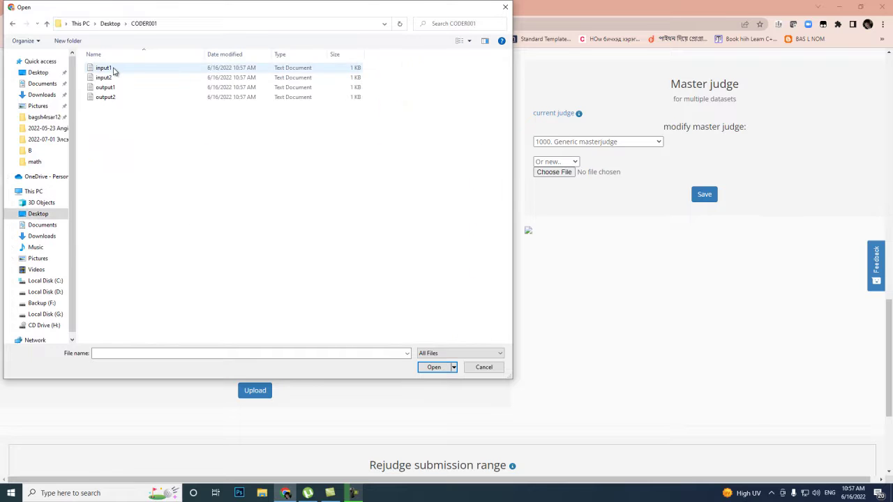
left_click(504, 8)
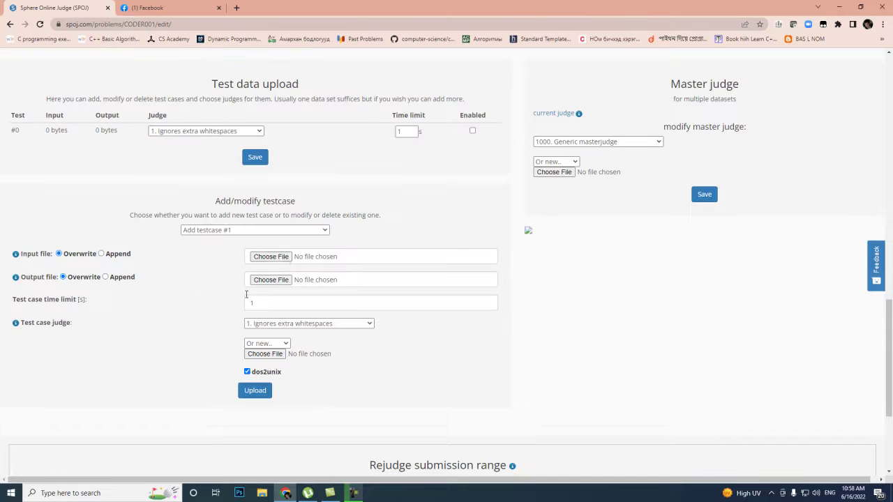
Choose input1.txt from the Desktop's CODER001 folder as the input file for testcase #1.
mouse_move(22, 258)
left_click_drag(21, 255, 44, 256)
left_click(266, 258)
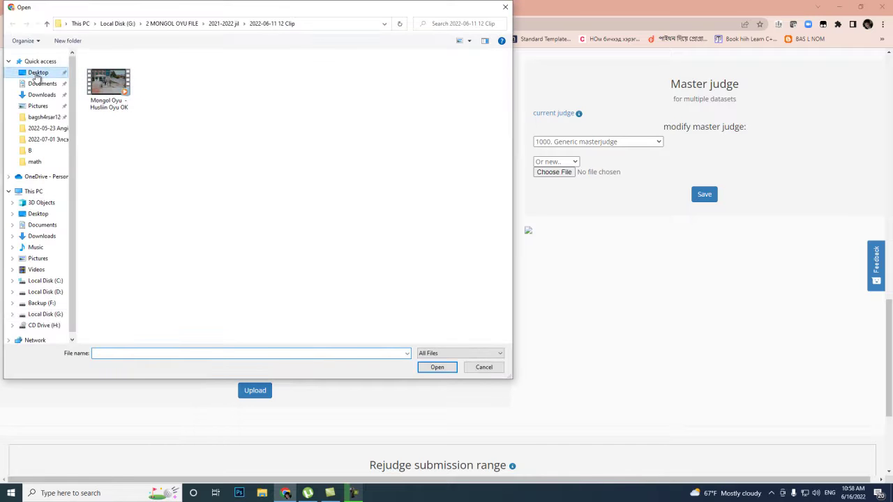
left_click(38, 72)
double_click(315, 136)
left_click(106, 69)
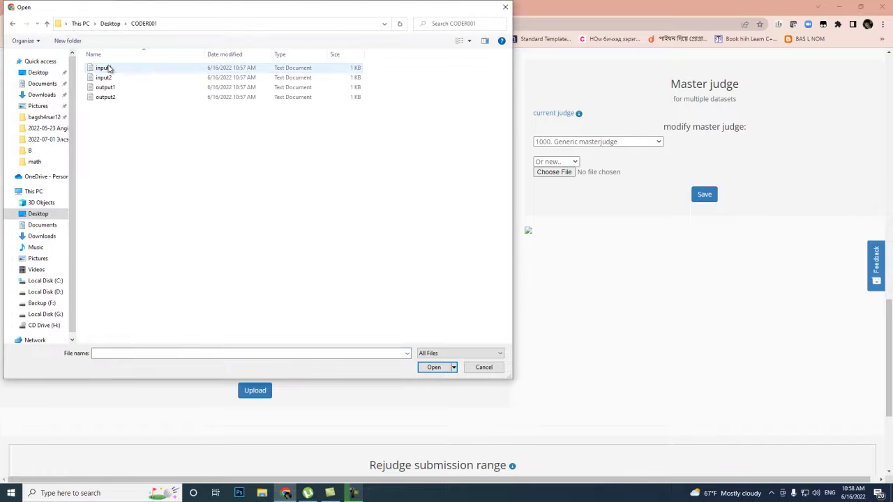
double_click(106, 68)
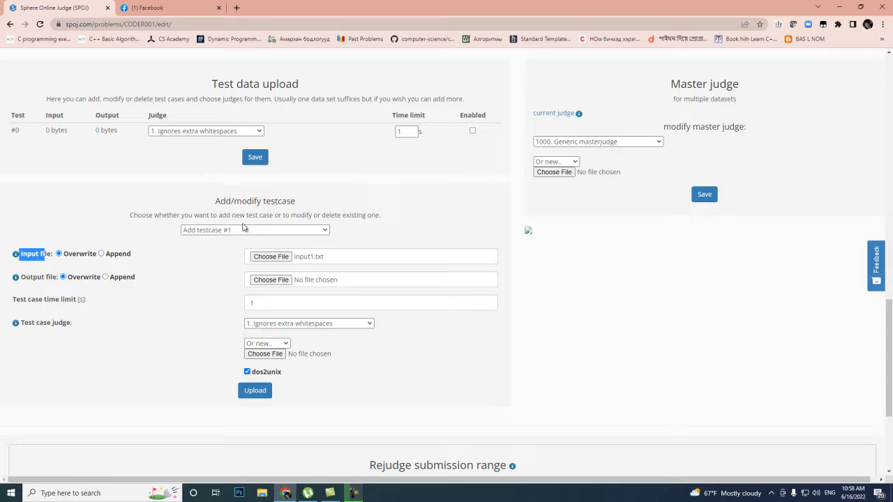
Choose output1.txt as the output file for testcase #1 and upload the test case.
left_click(279, 281)
left_click(110, 89)
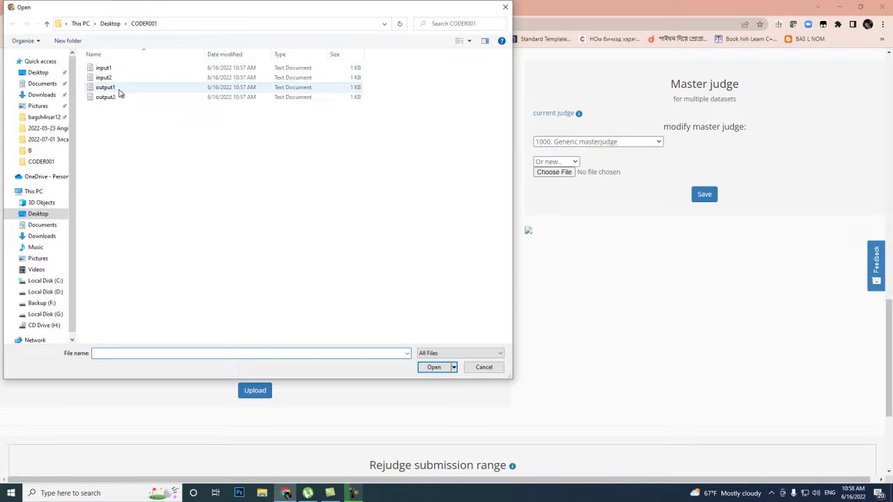
double_click(106, 88)
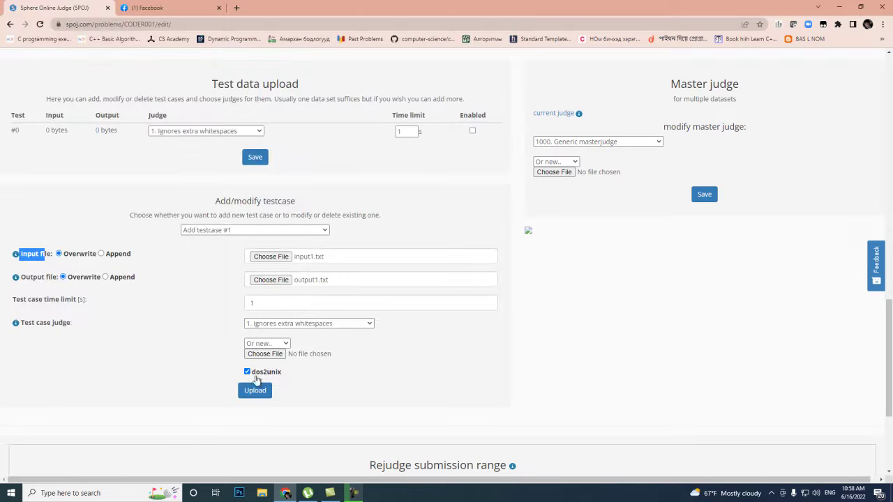
left_click(257, 393)
Add testcase #2 with input2.txt as the input file and output2.txt as the output file, and upload it.
scroll(401, 233, "down", 2)
scroll(401, 233, "down", 15)
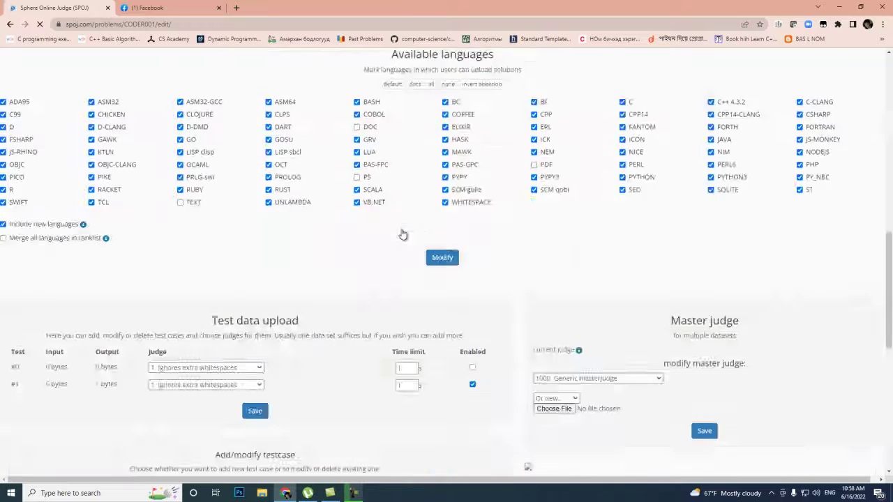
scroll(402, 233, "up", 3)
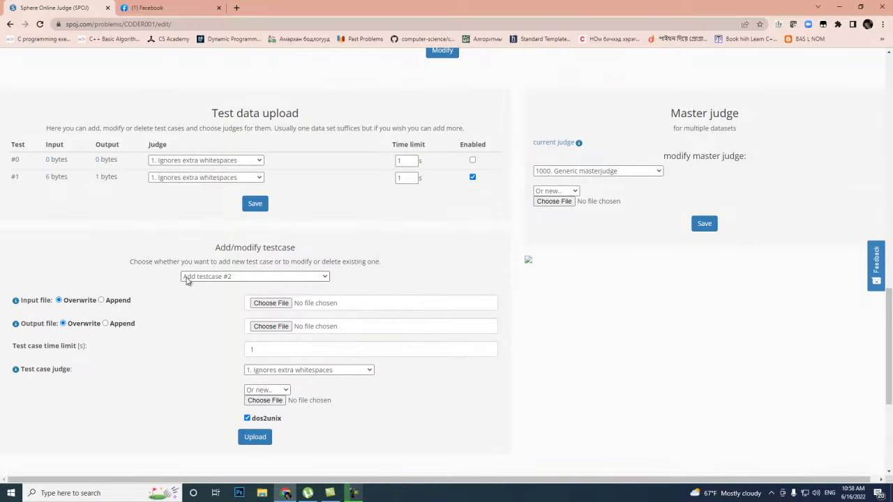
left_click(240, 279)
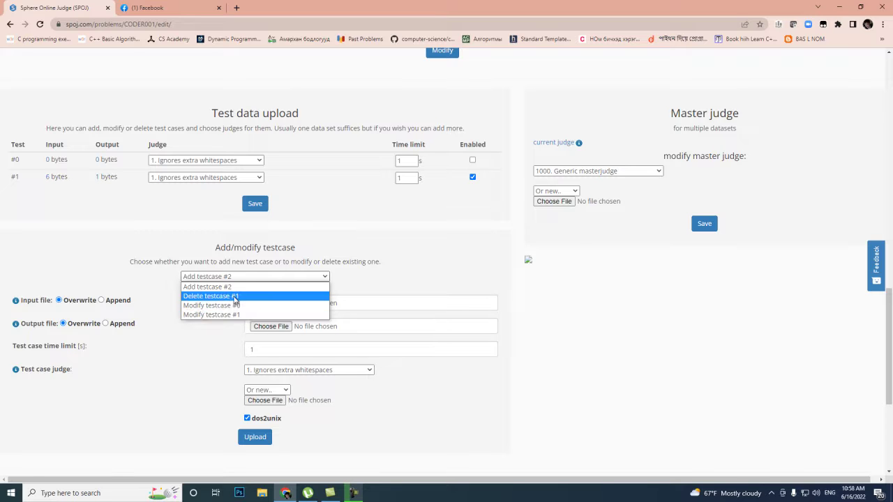
left_click(318, 245)
left_click(264, 304)
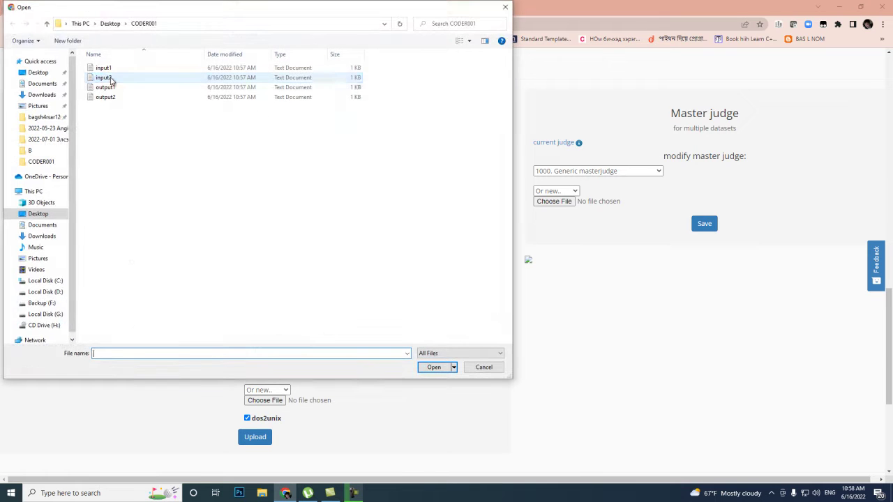
double_click(112, 82)
left_click(279, 325)
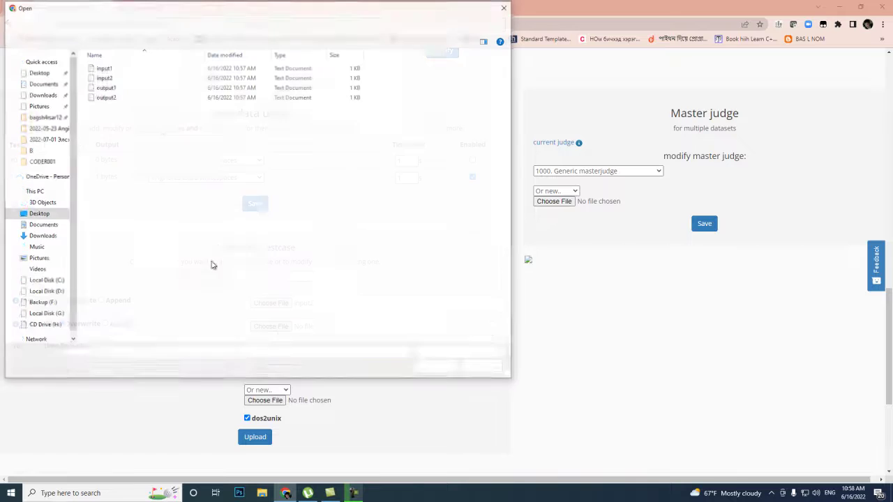
double_click(112, 97)
left_click(258, 441)
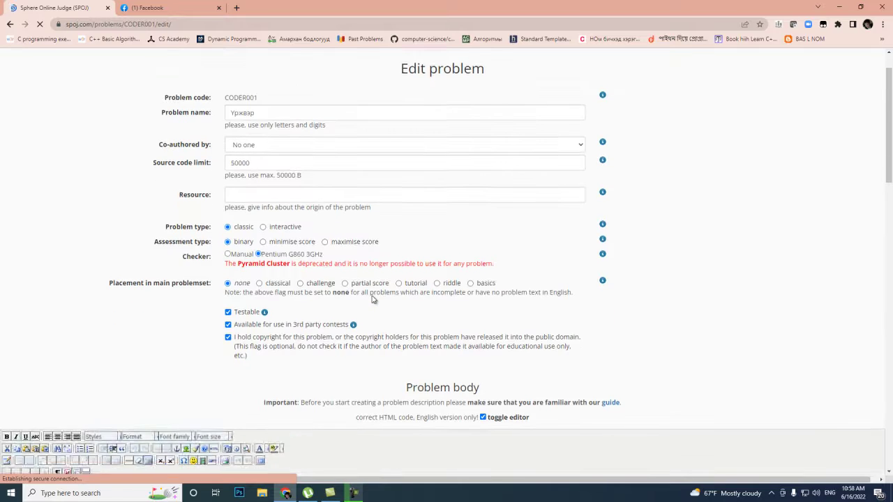
Save the test data settings for the uploaded test cases and submit the modifications to problem CODER001.
scroll(372, 300, "down", 5)
scroll(371, 299, "down", 9)
scroll(371, 301, "up", 3)
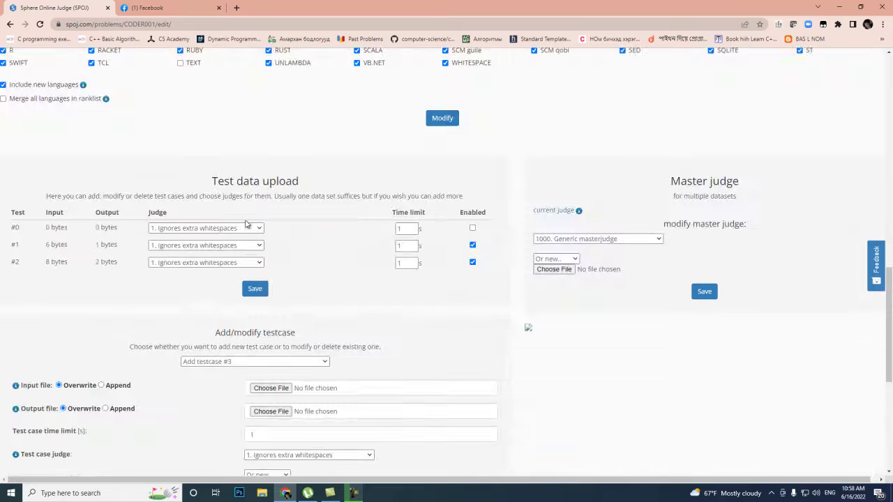
left_click_drag(11, 245, 499, 225)
left_click(499, 227)
left_click_drag(12, 245, 96, 251)
double_click(402, 247)
scroll(337, 276, "down", 4)
scroll(339, 279, "up", 4)
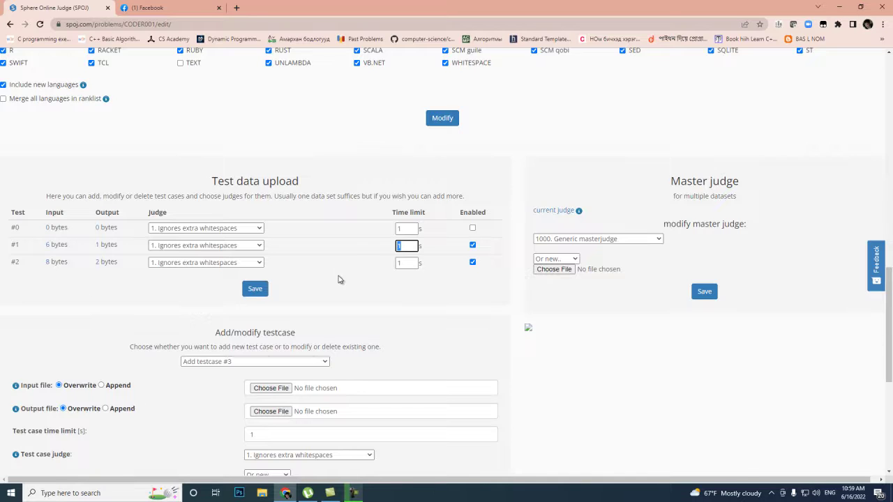
left_click(254, 289)
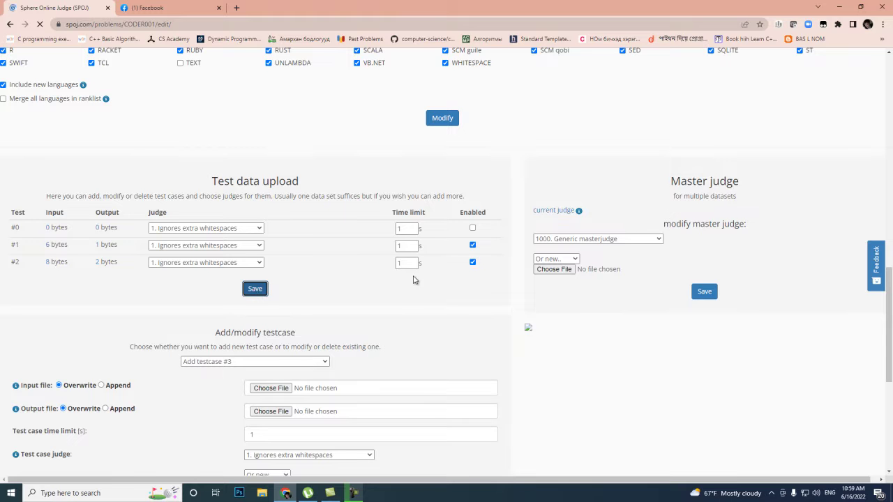
scroll(414, 280, "down", 7)
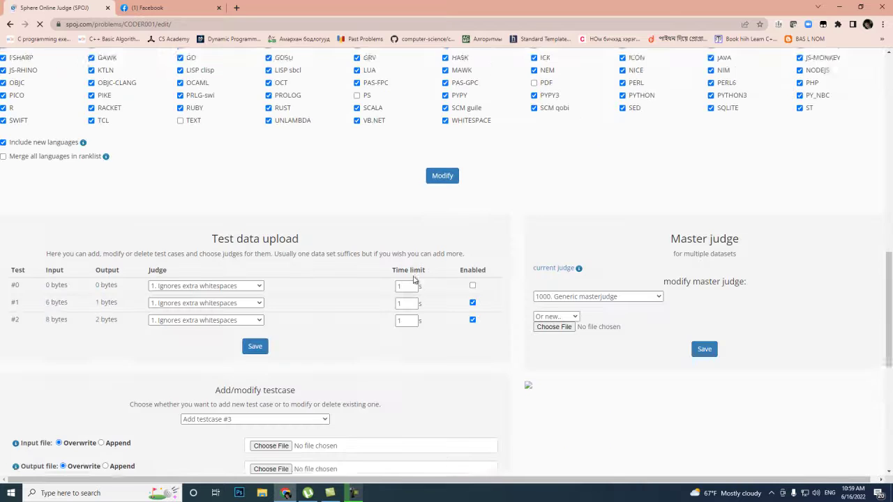
left_click(440, 171)
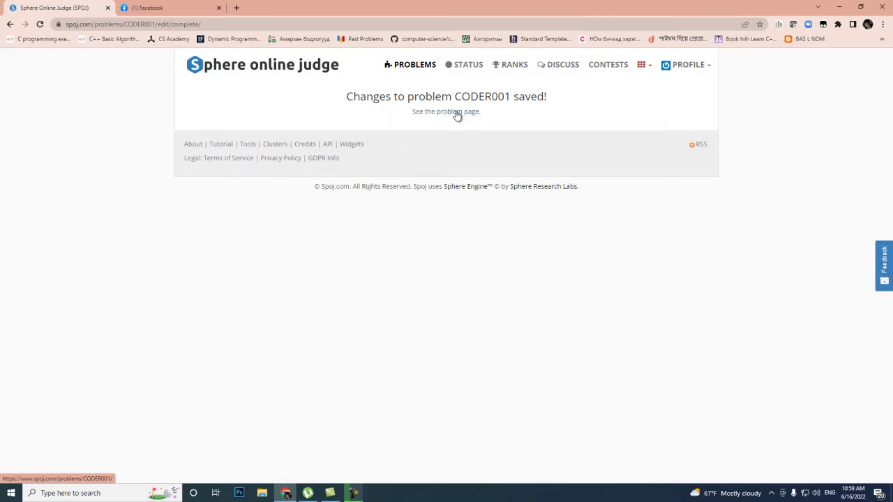
Open the edit page of the CODERBEE contest at spoj.com/CODERBEE/edit/.
left_click(217, 24)
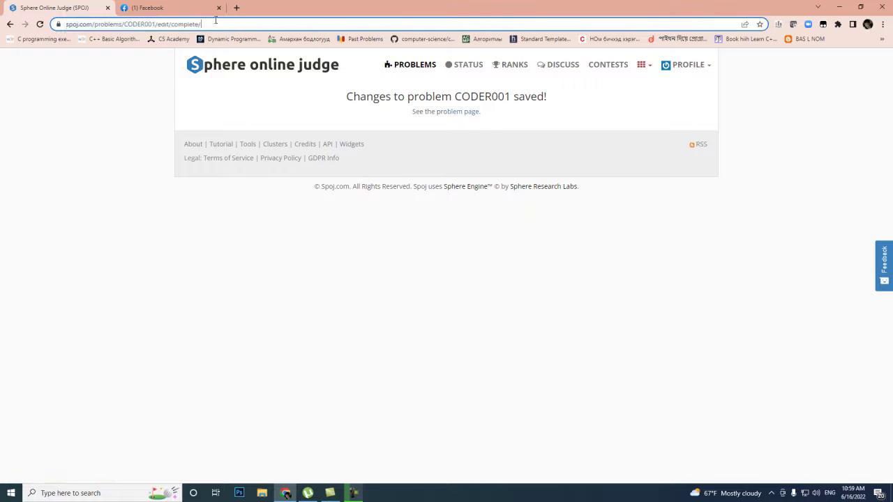
left_click(221, 24)
left_click_drag(236, 24, 135, 24)
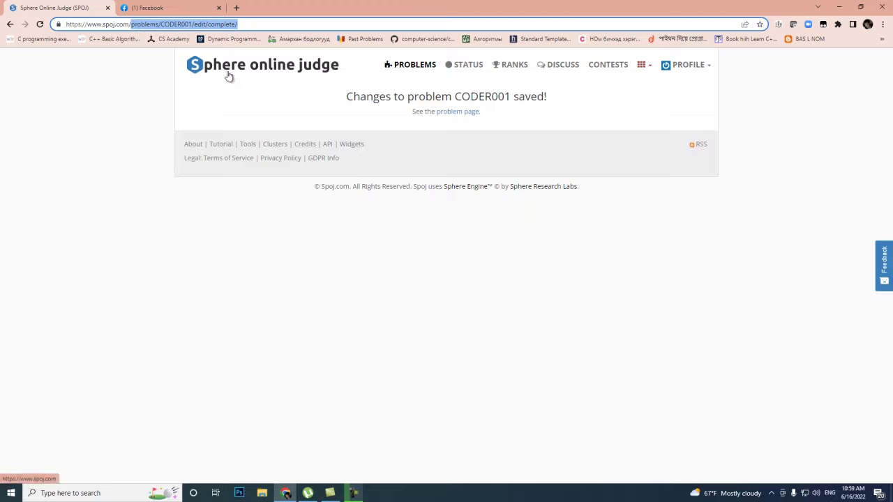
type("CODE")
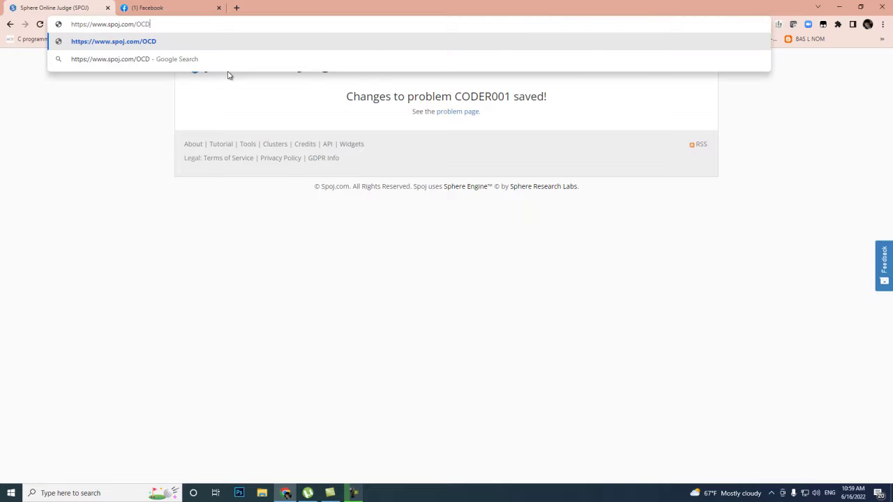
key("Return")
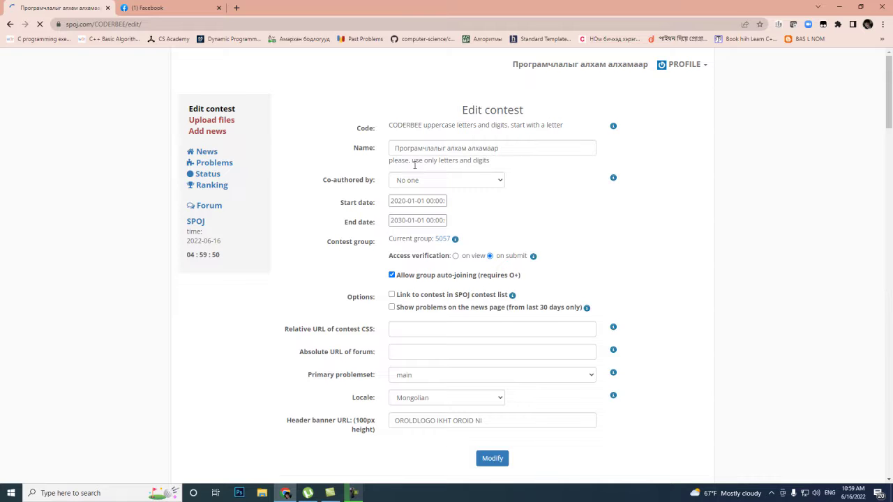
Select CODER001 as the problem in the add problem section of the CODERBEE contest settings.
scroll(415, 195, "down", 1)
scroll(431, 138, "up", 1)
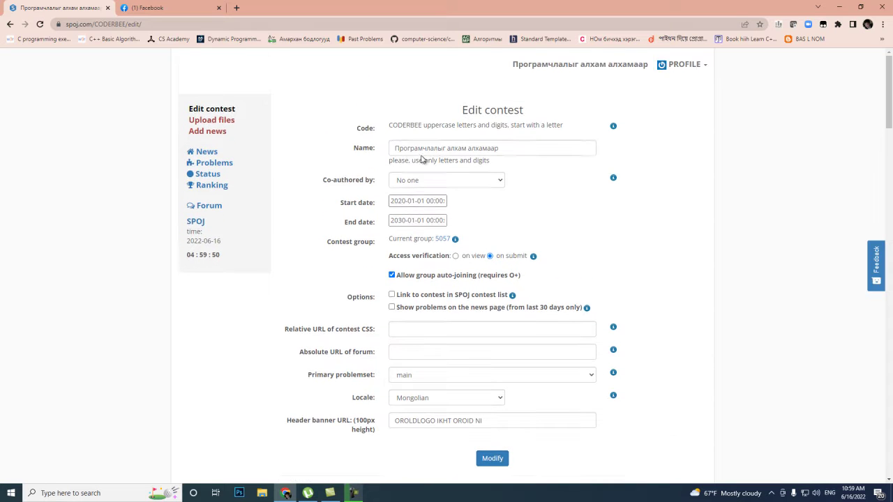
scroll(400, 222, "down", 4)
scroll(429, 228, "down", 6)
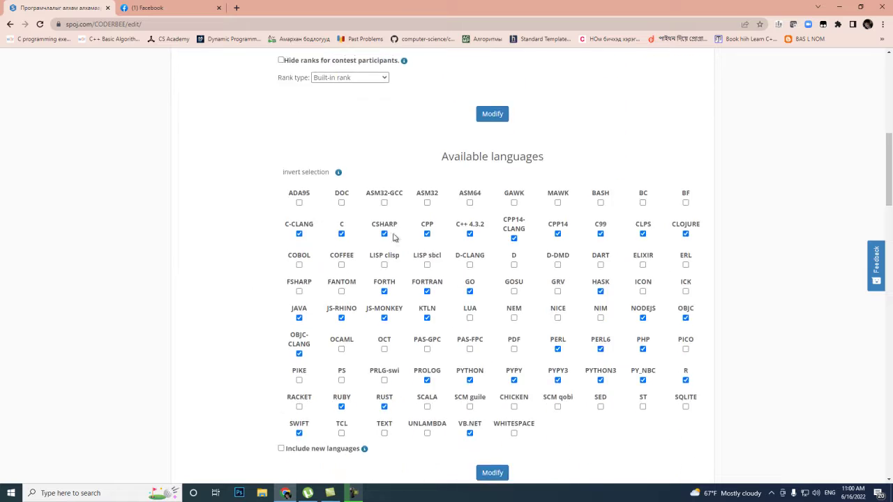
scroll(392, 237, "down", 10)
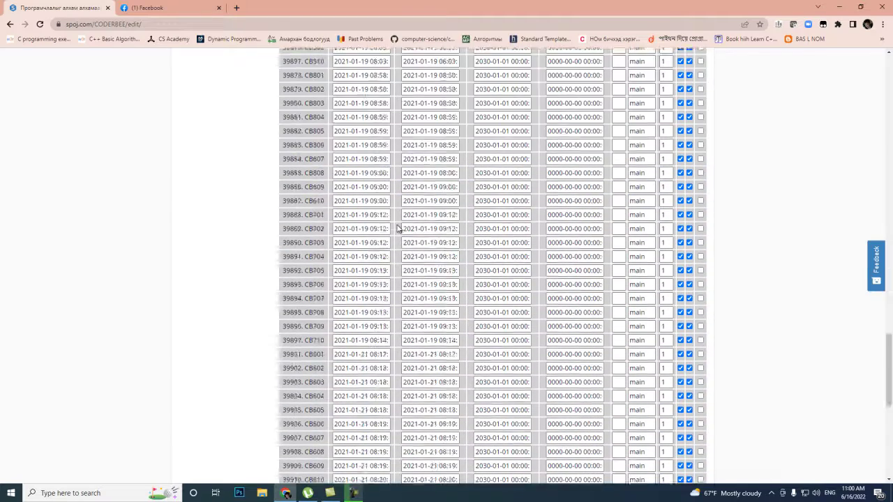
scroll(399, 229, "down", 6)
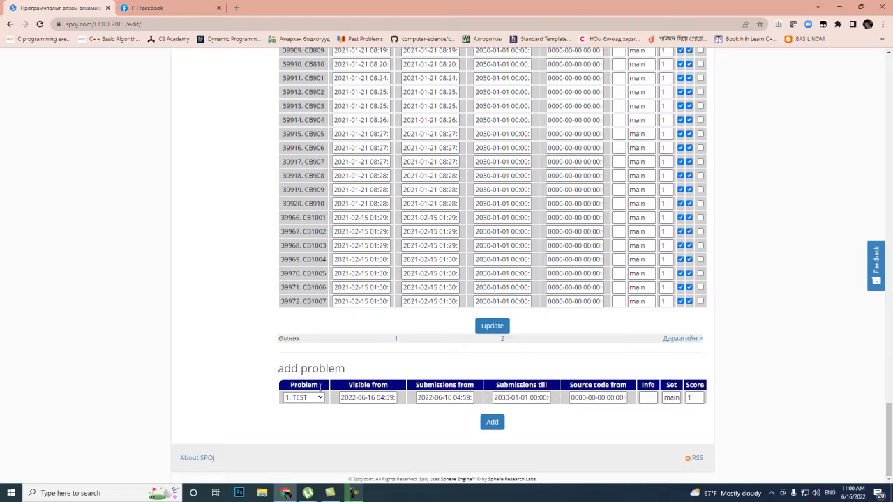
left_click_drag(286, 375, 345, 370)
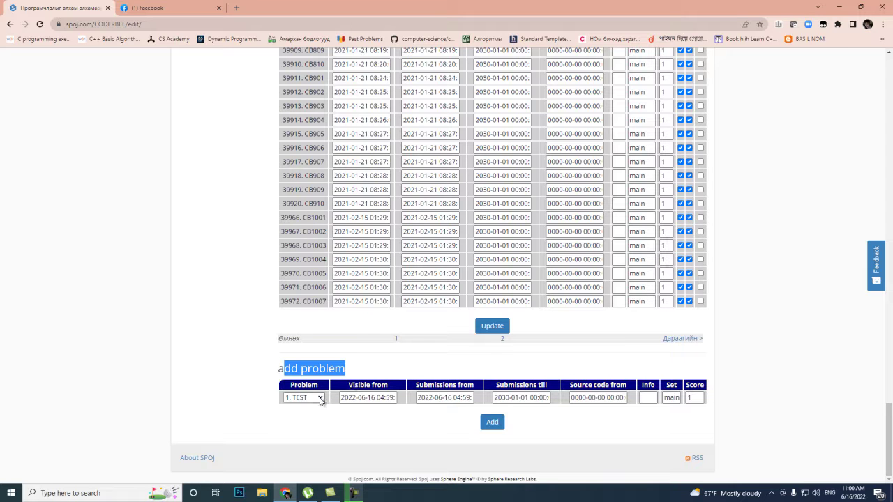
left_click(320, 399)
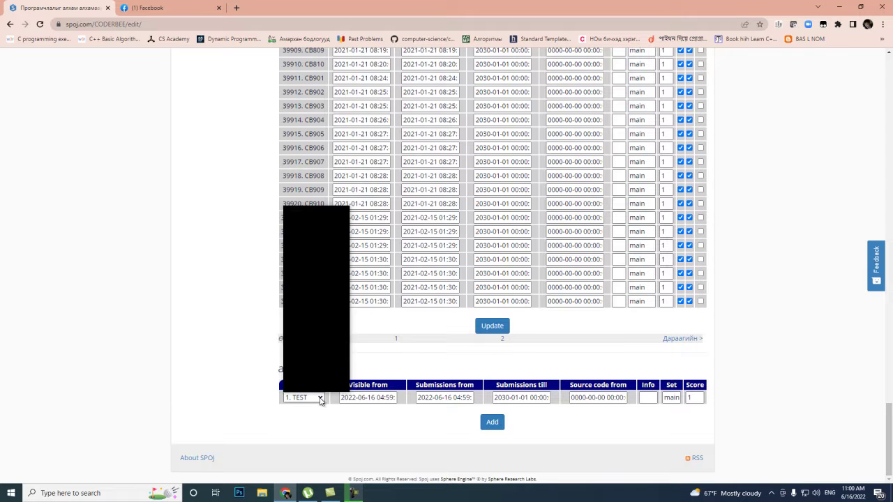
left_click_drag(346, 212, 345, 380)
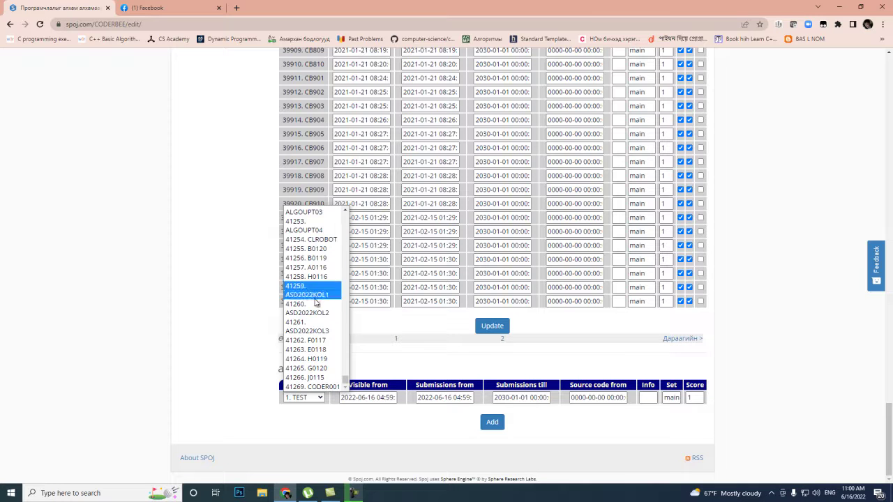
left_click(319, 387)
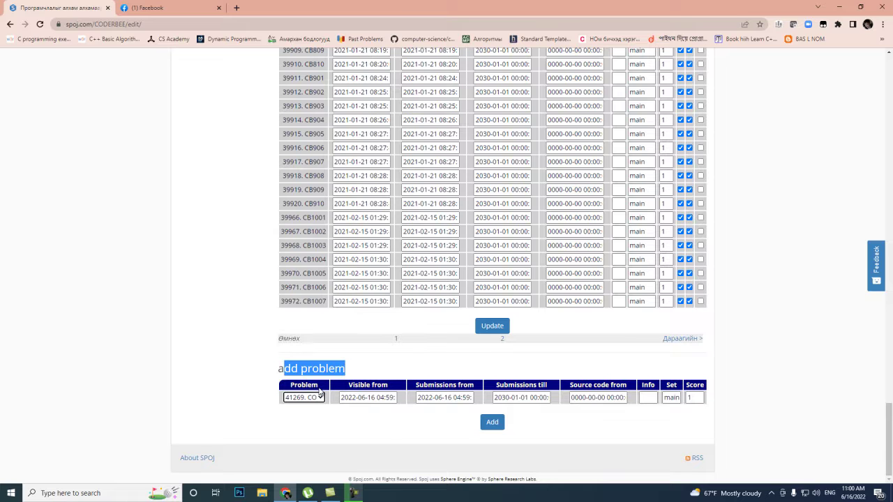